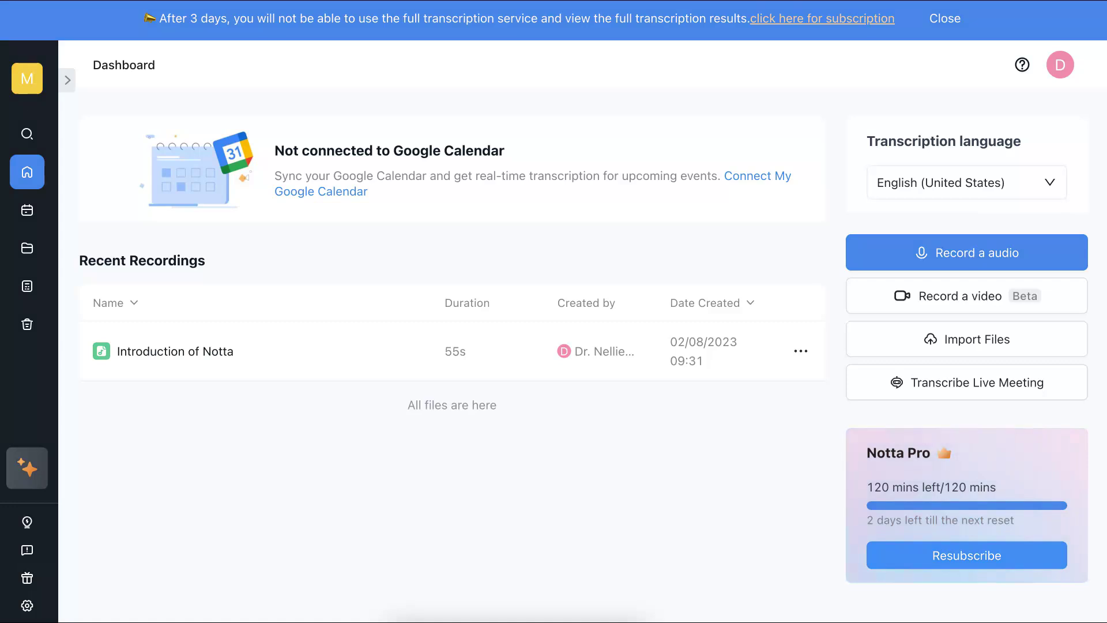
Step: Start a new audio recording and allow the site to use the microphone
left_click(958, 251)
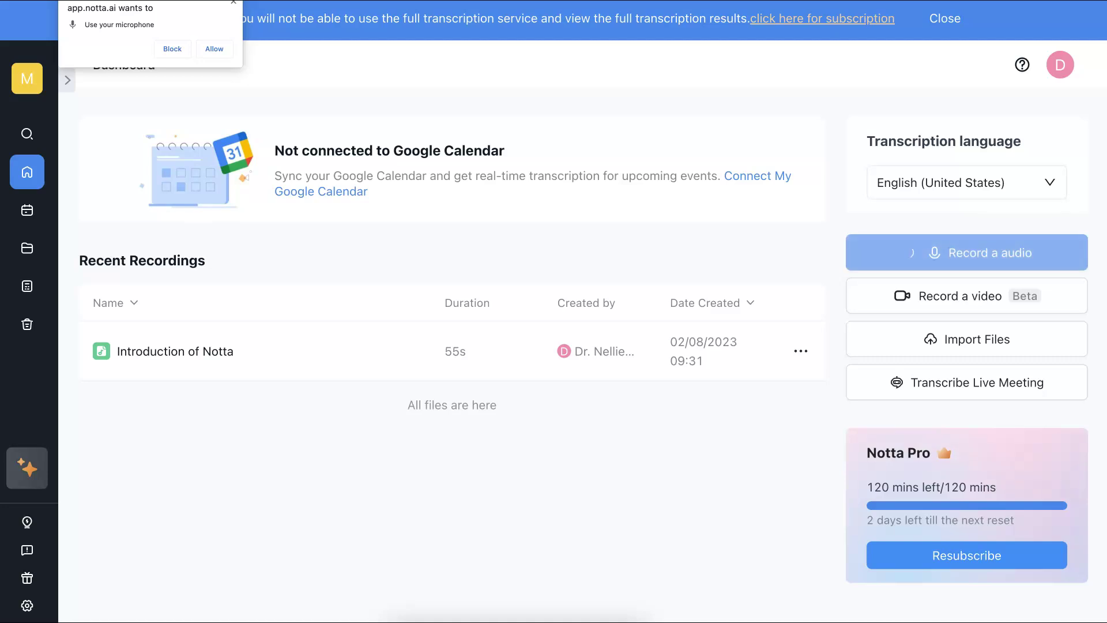
left_click(214, 49)
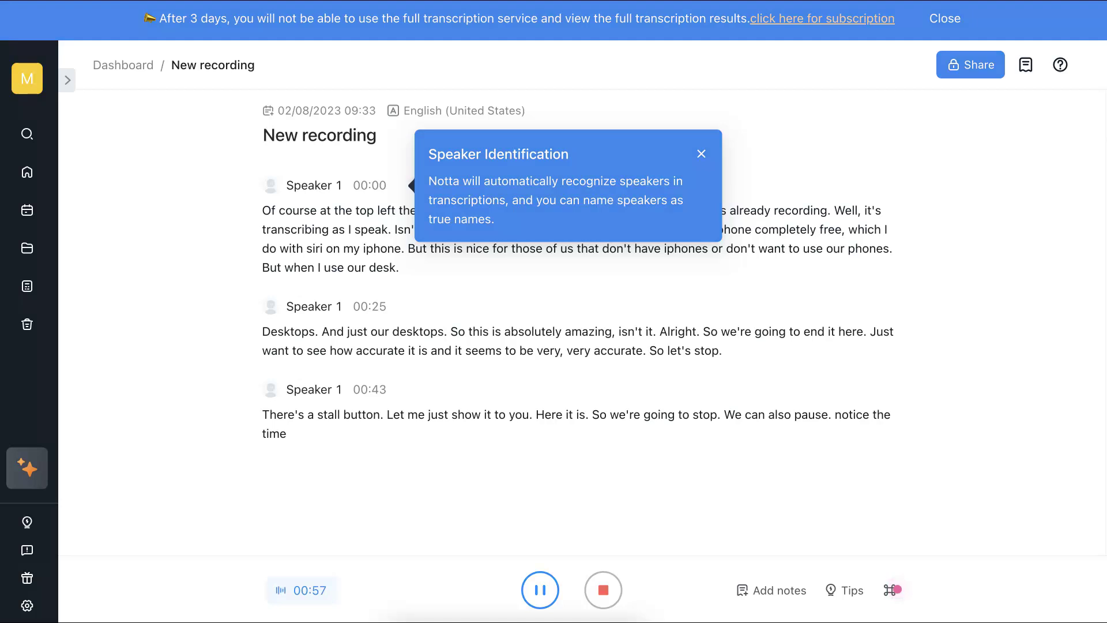
Step: Stop the recording and dismiss the Mark what's important tip
left_click(604, 590)
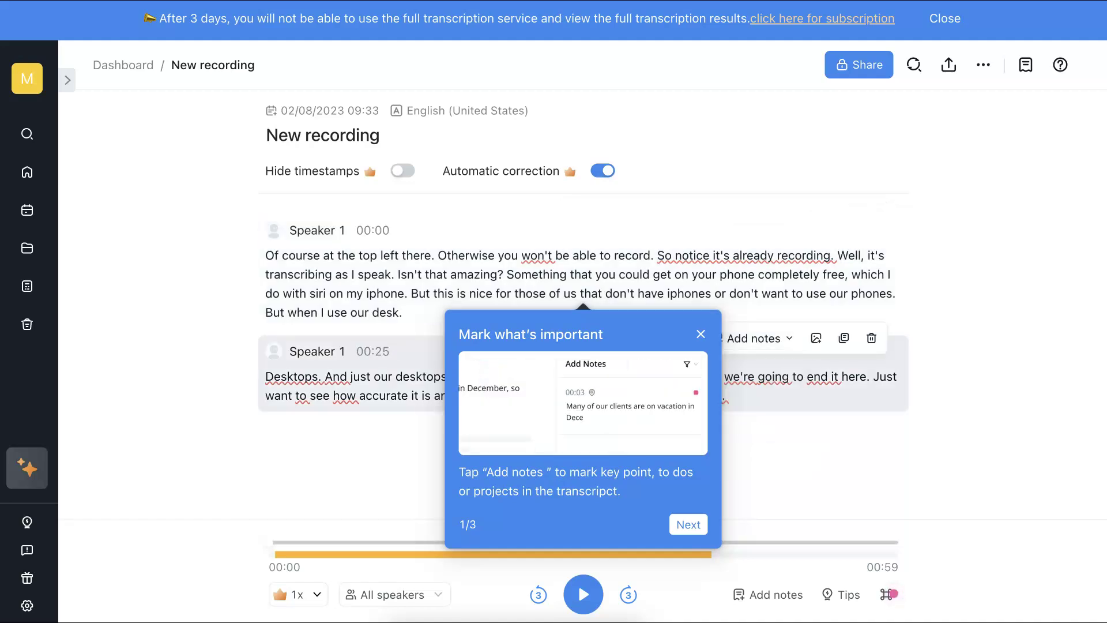
key("Escape")
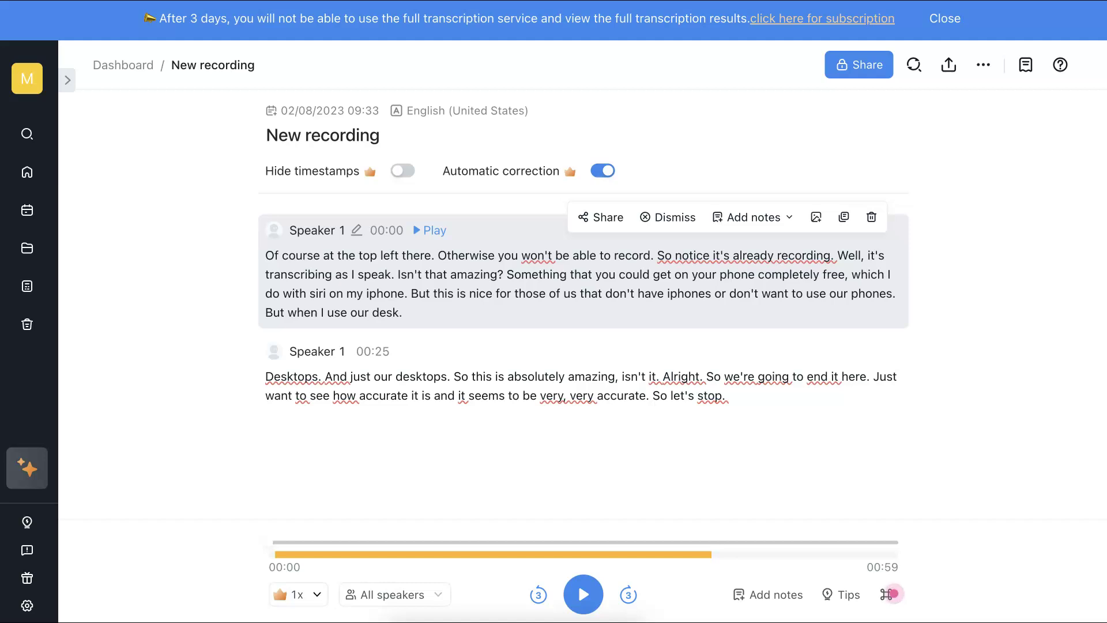
Step: Dismiss the spelling flag on the first sentence, then the flag on 'And' in paragraph two
left_click(536, 255)
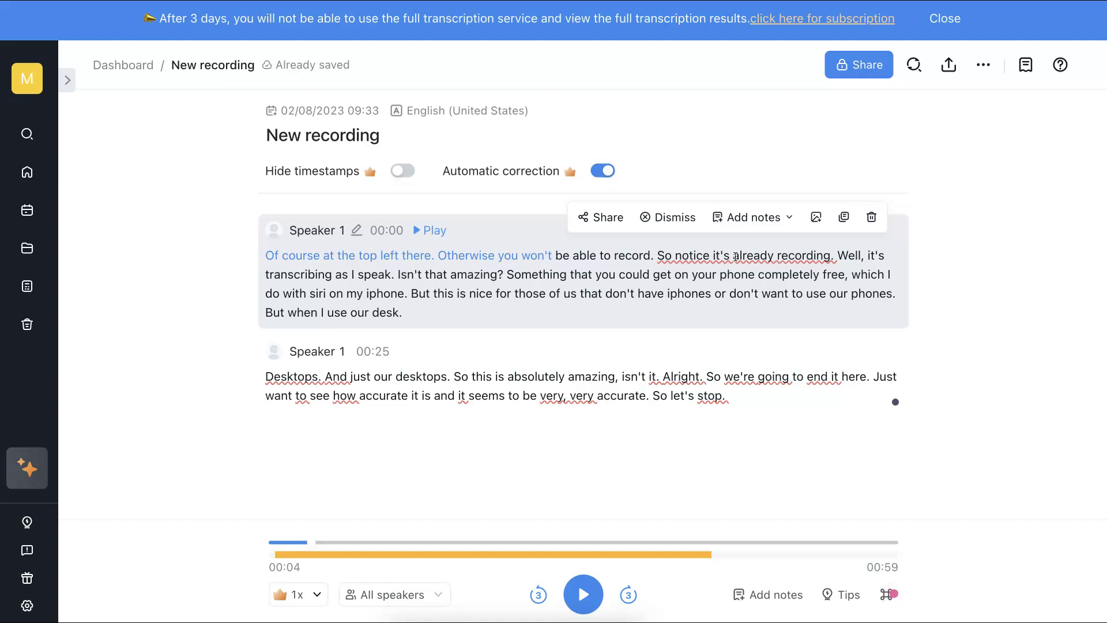
left_click(668, 217)
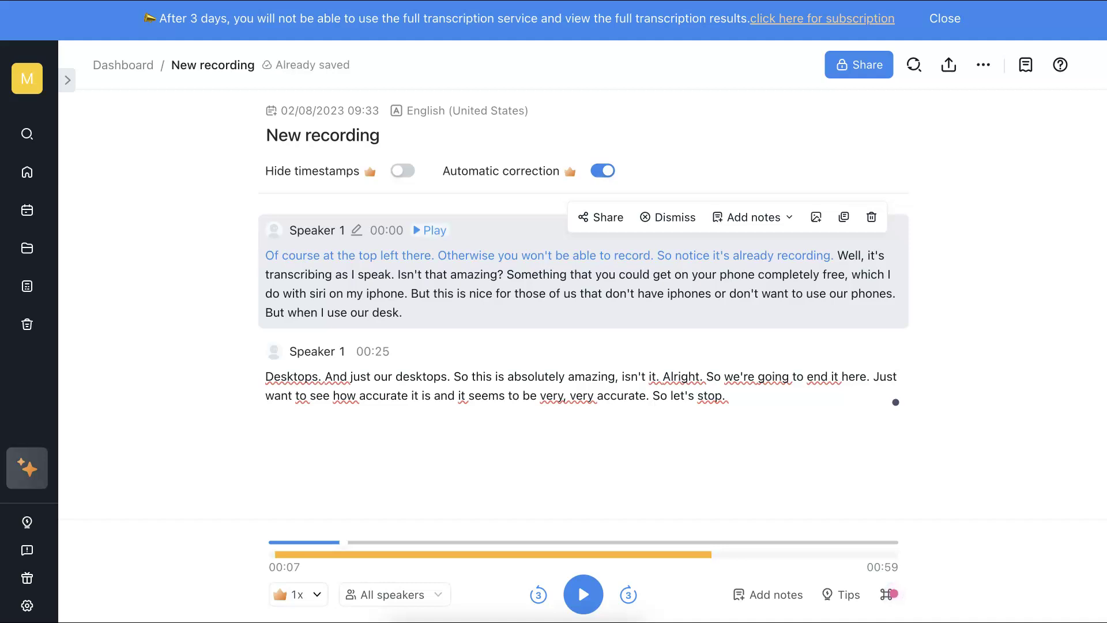
mouse_move(583, 385)
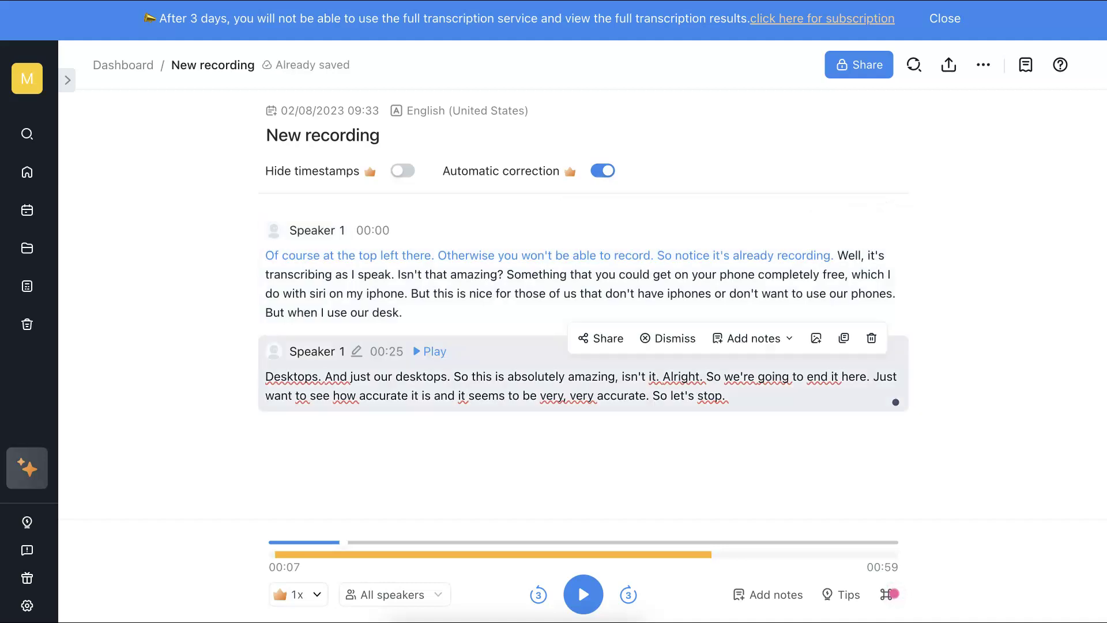
left_click(305, 376)
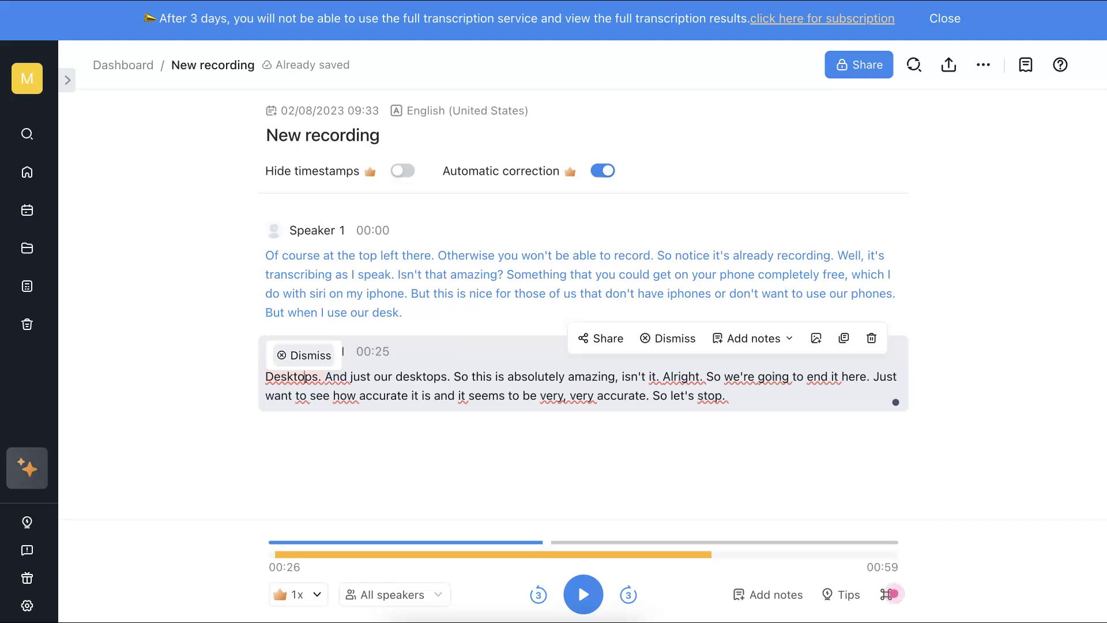
double_click(336, 376)
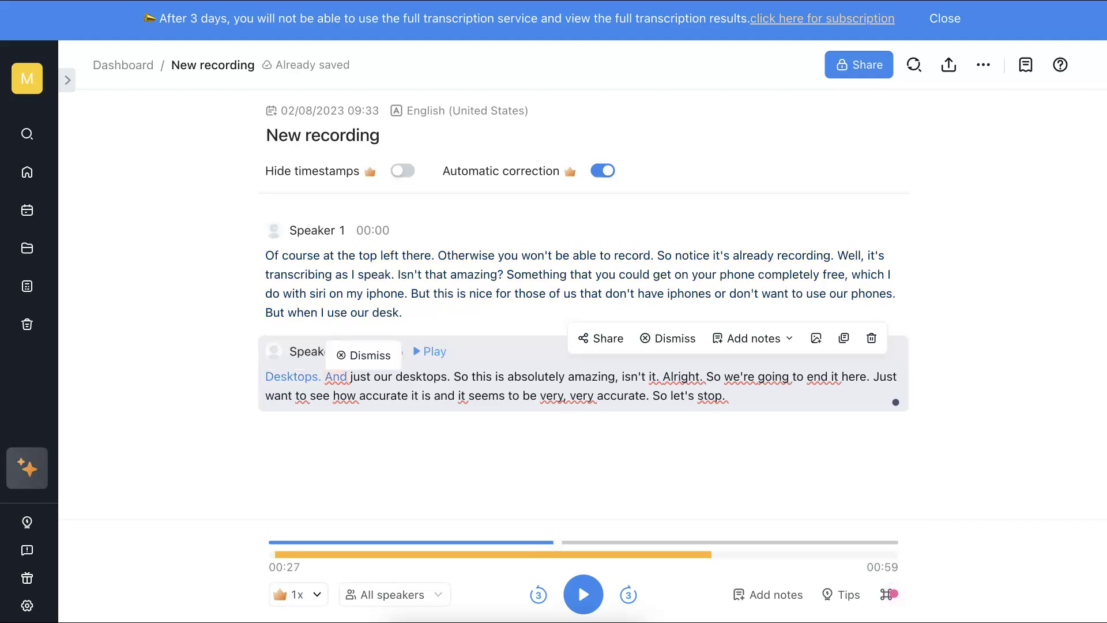
left_click(363, 355)
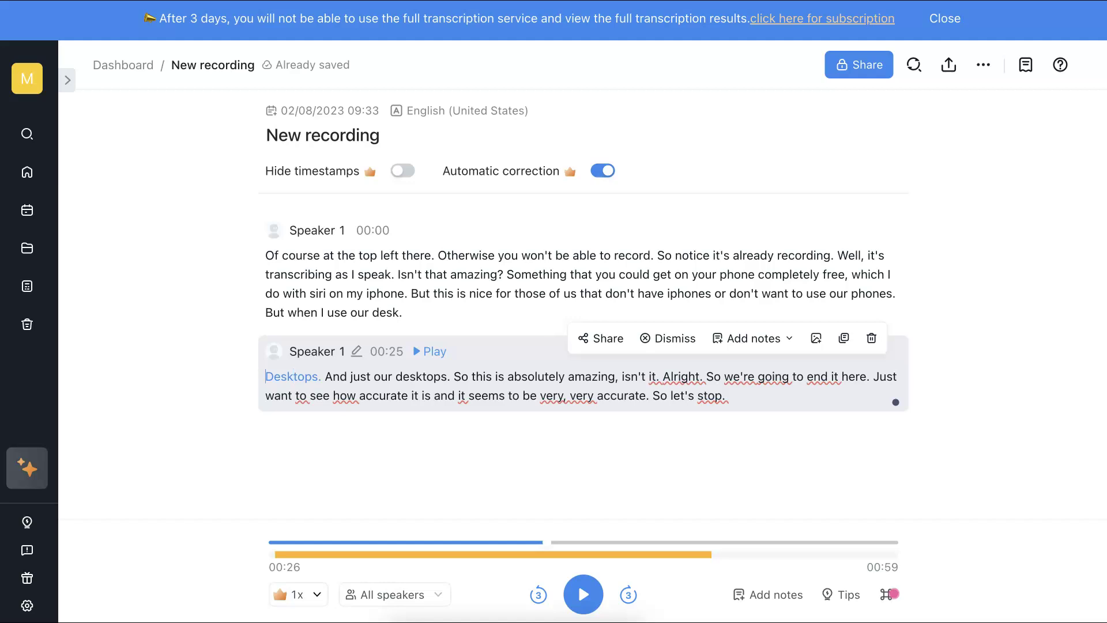
Step: Delete the stray 'Desktops.', remove the period after 'Alright', and select the capital S of 'So'
left_click_drag(266, 375, 324, 377)
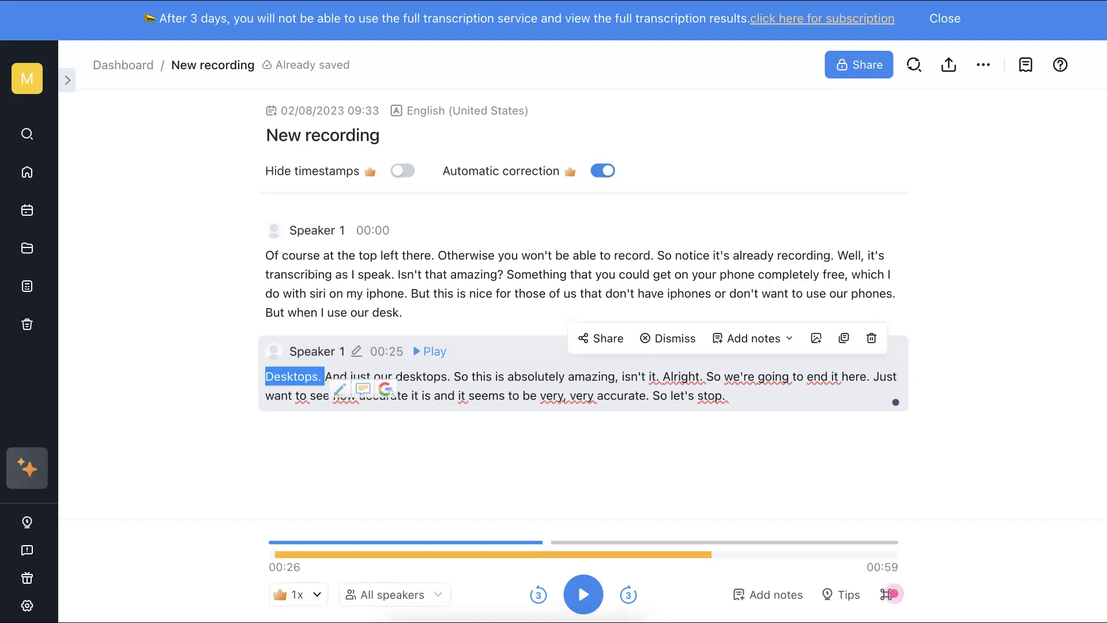
key("BackSpace")
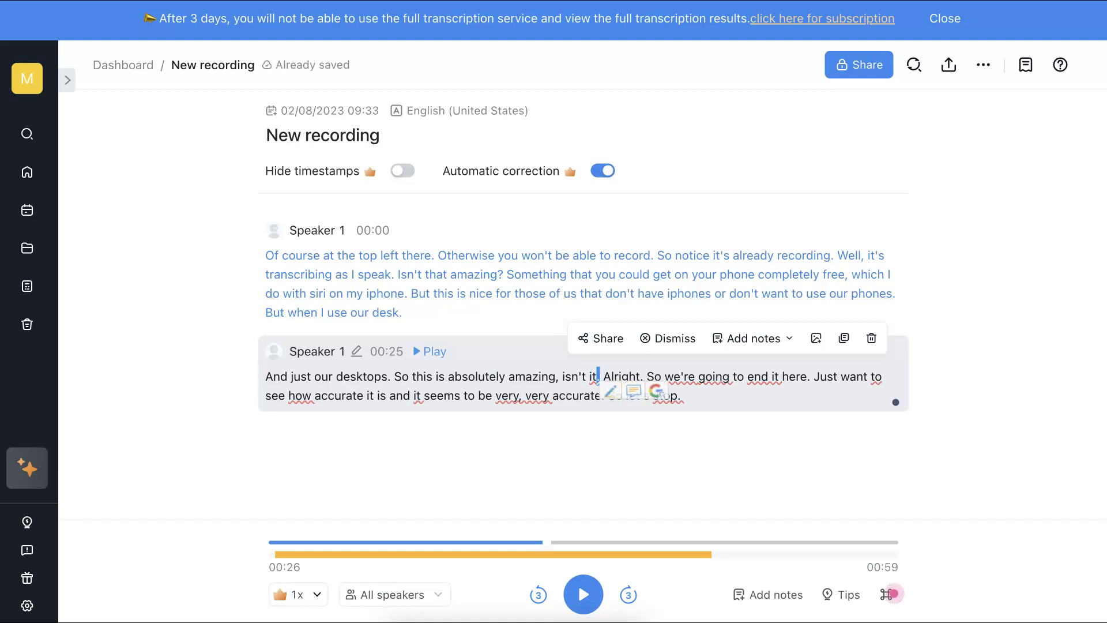
type("?")
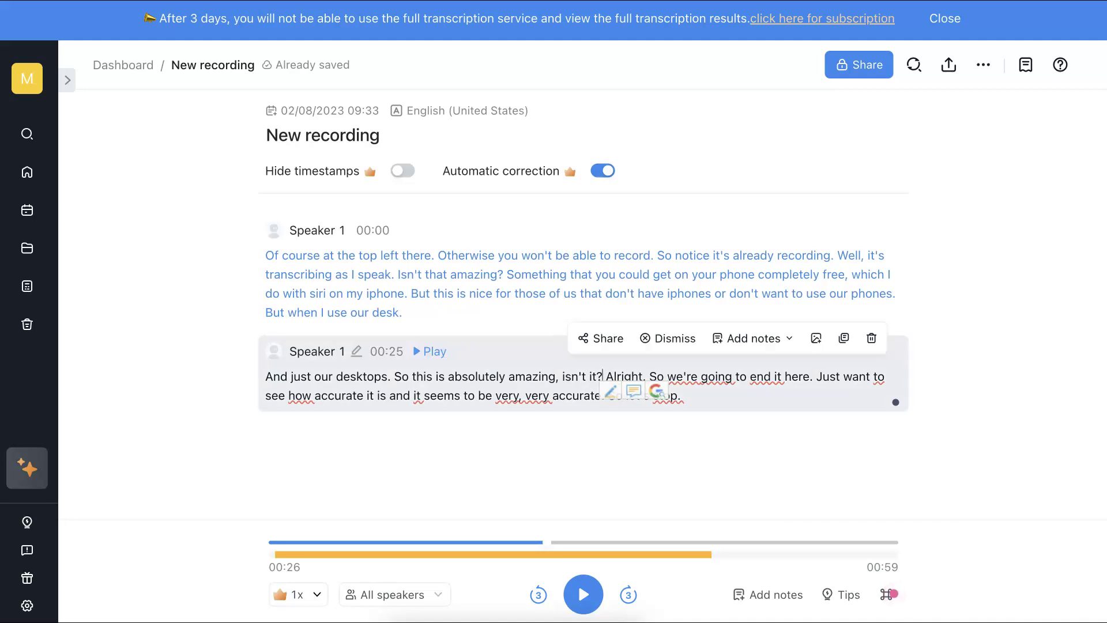
left_click(647, 376)
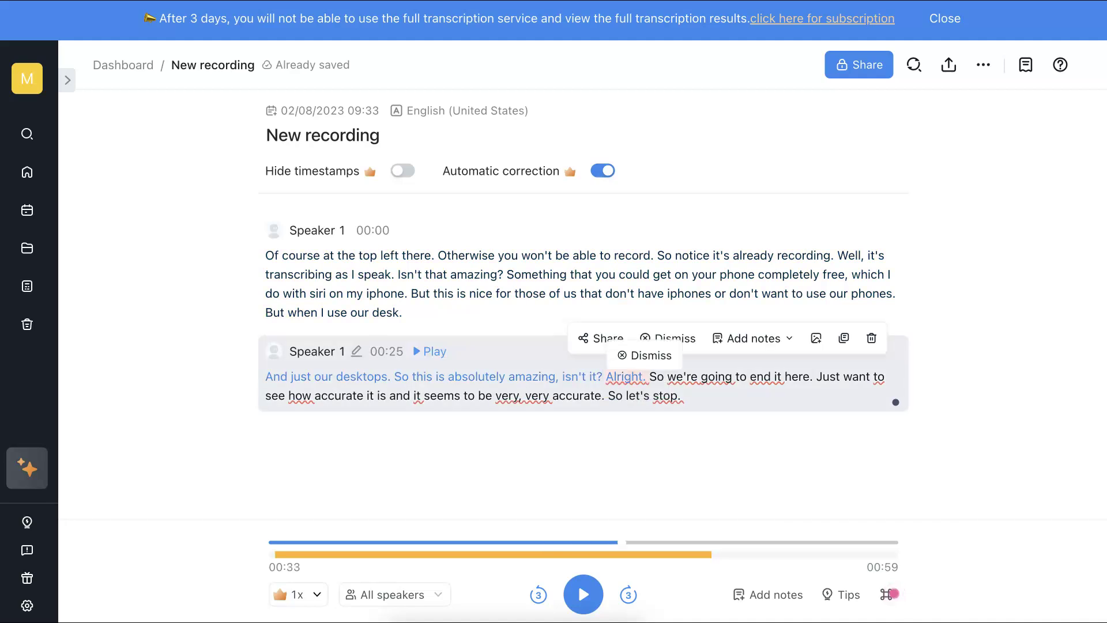
key("BackSpace")
type(",")
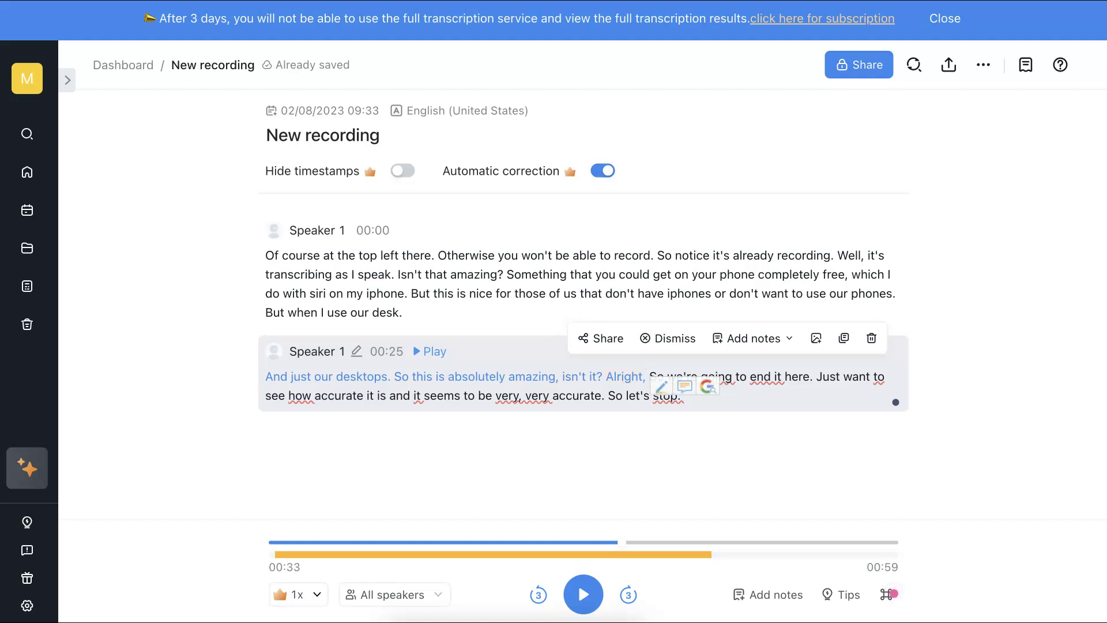
left_click_drag(649, 377, 656, 377)
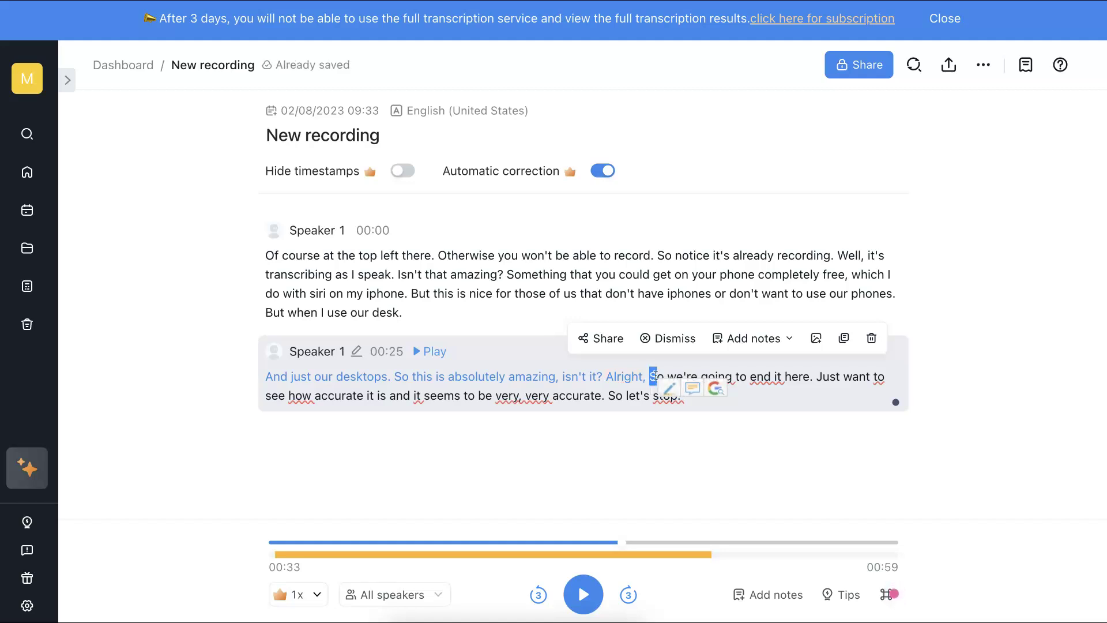
type("s")
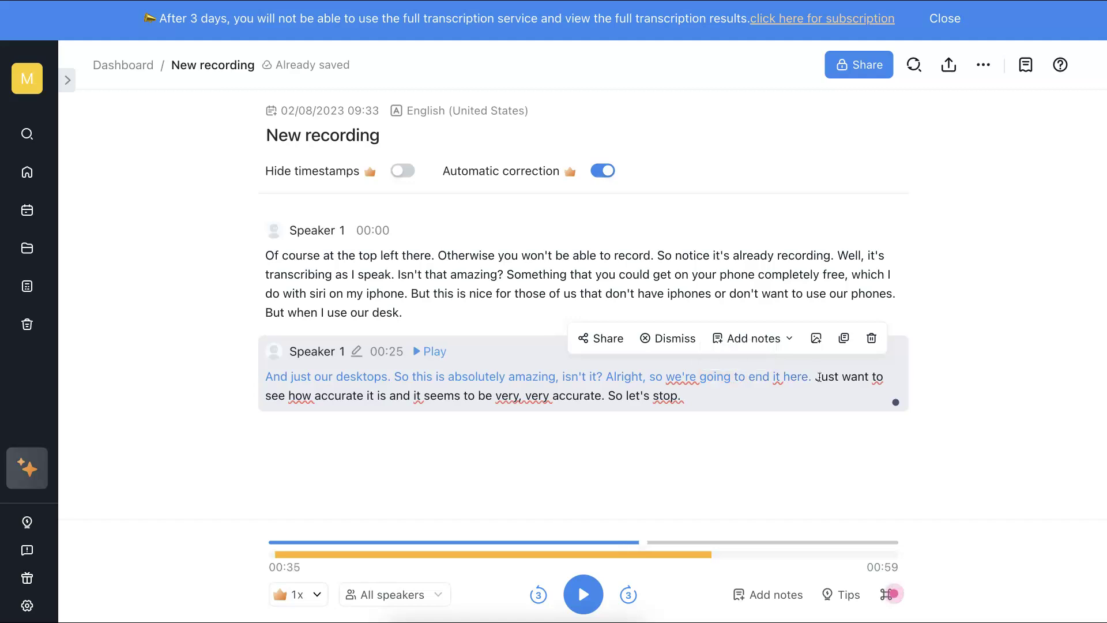
type("I")
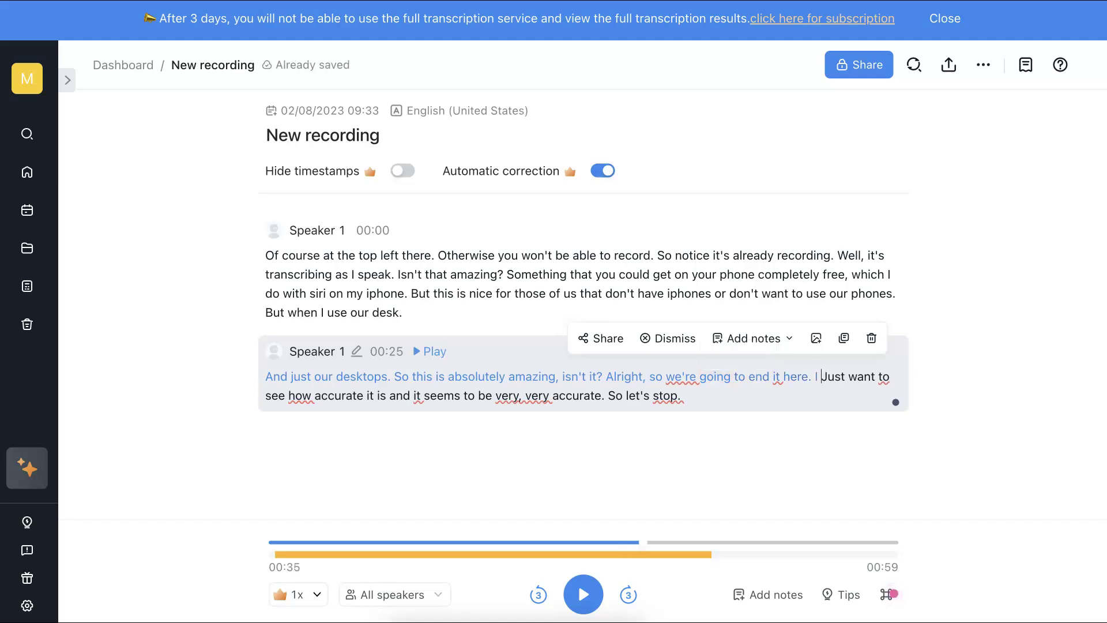
Step: Delete 'and' and the lowercase 'it' before 'seems', and remove the comma in 'very, very'
key("shift+Right")
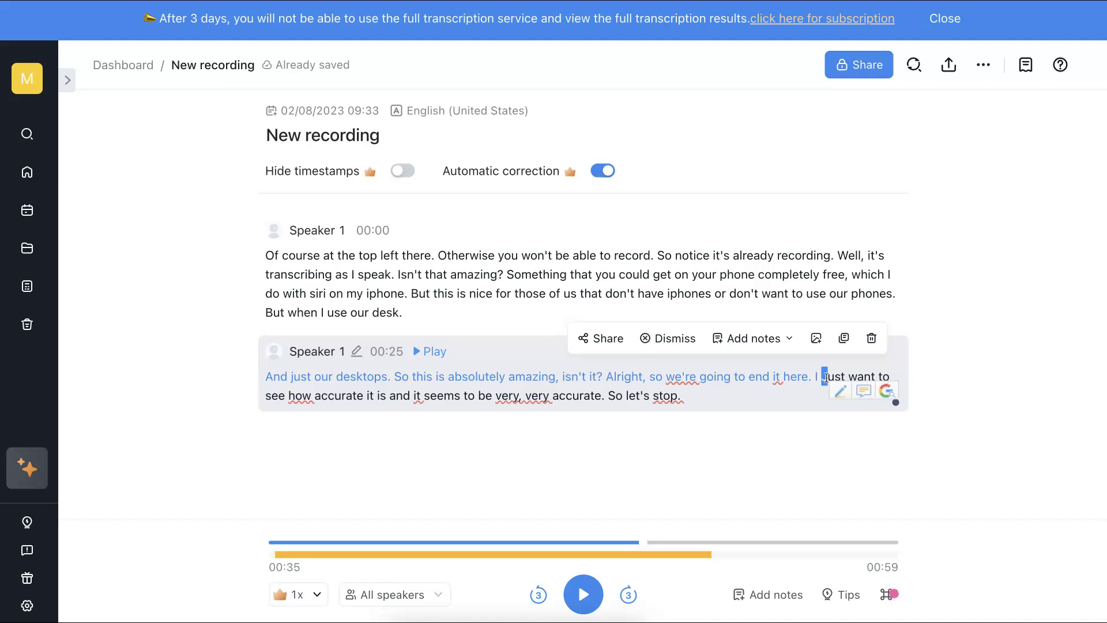
type("j")
left_click_drag(387, 396, 411, 396)
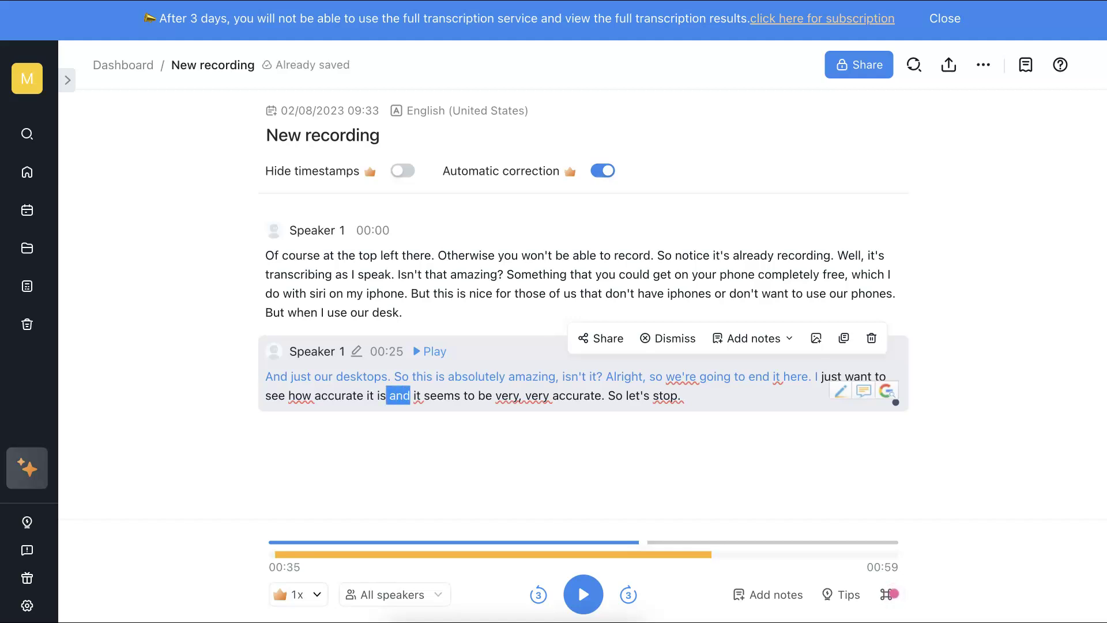
key("BackSpace")
type(".")
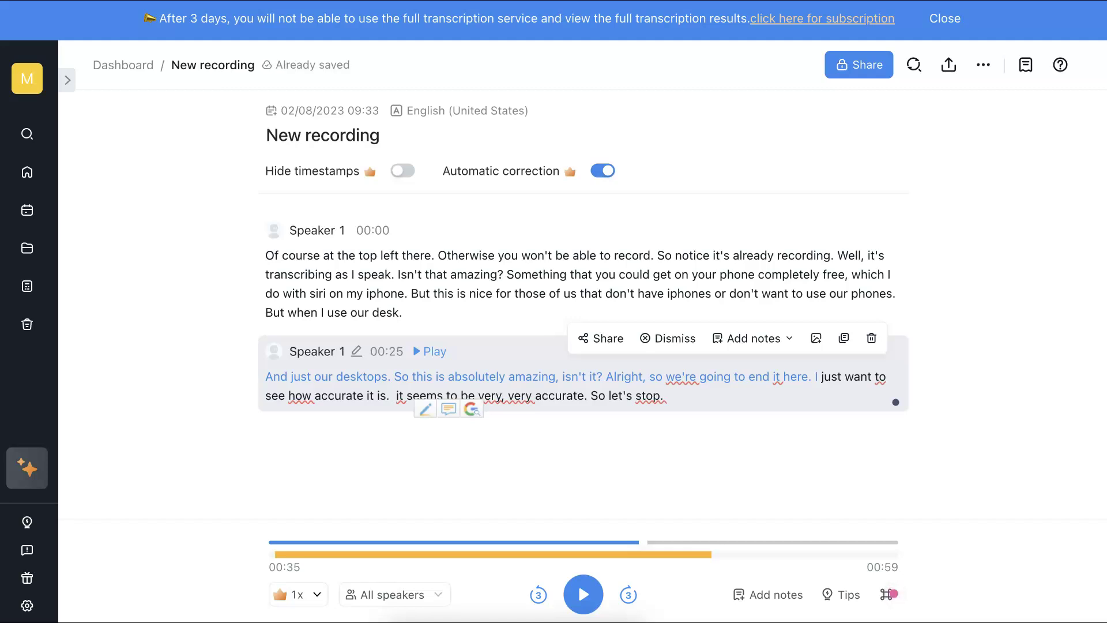
key("shift+Right")
key("shift+Right")
key("BackSpace")
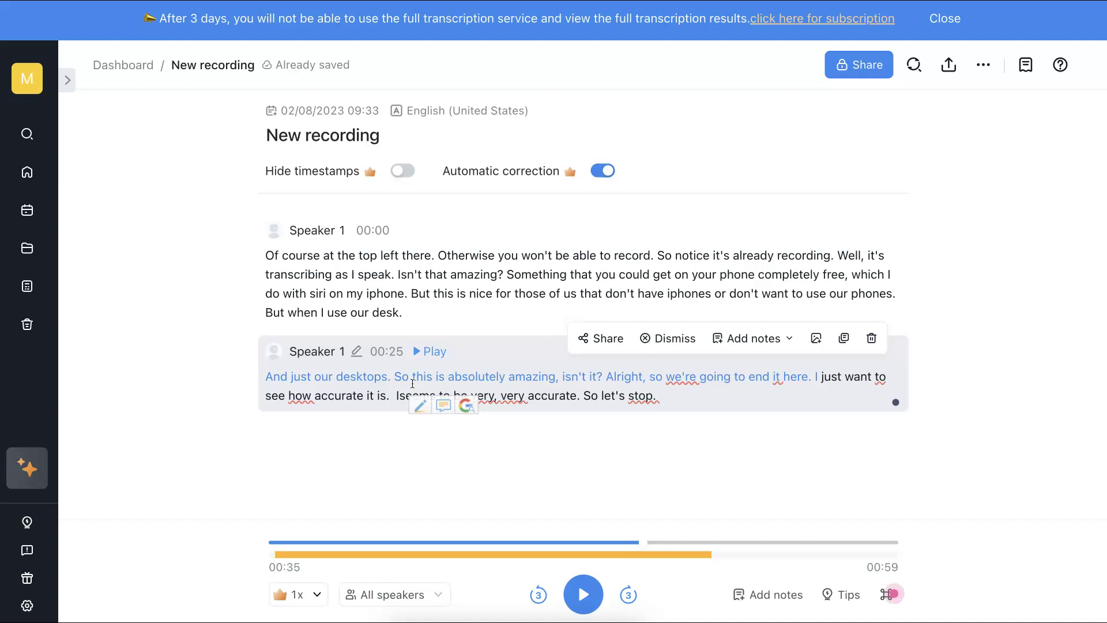
type("It")
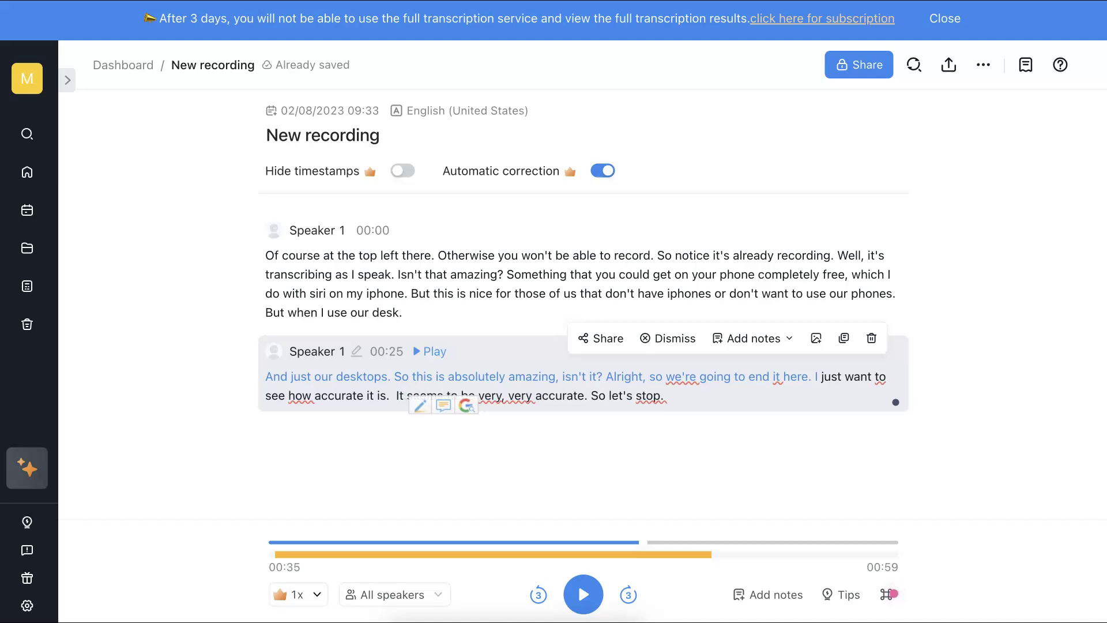
left_click(505, 395)
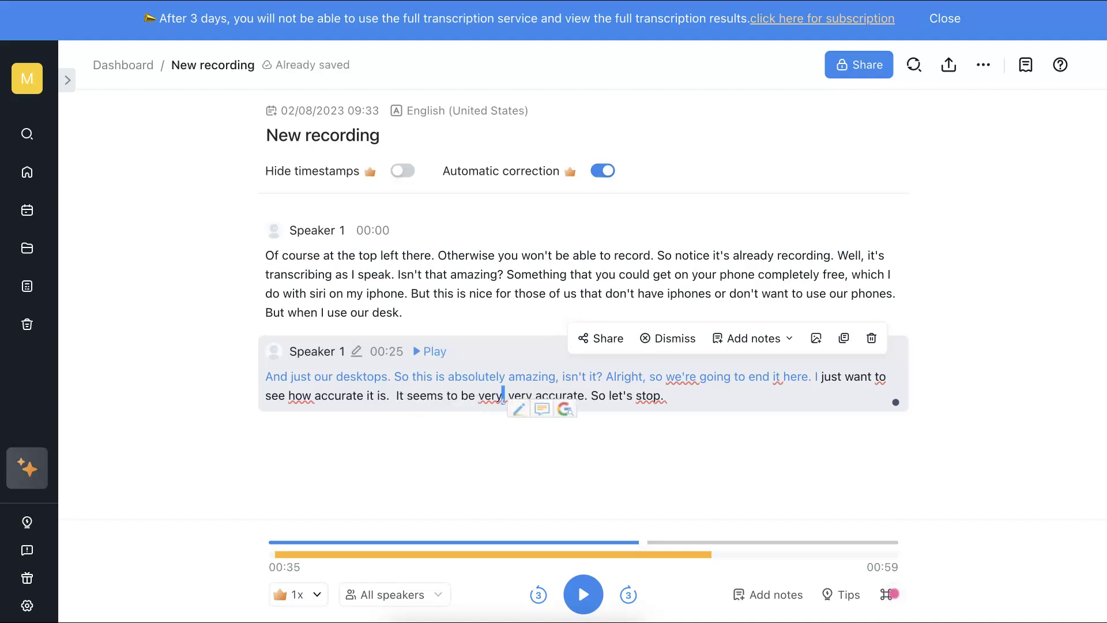
key("BackSpace")
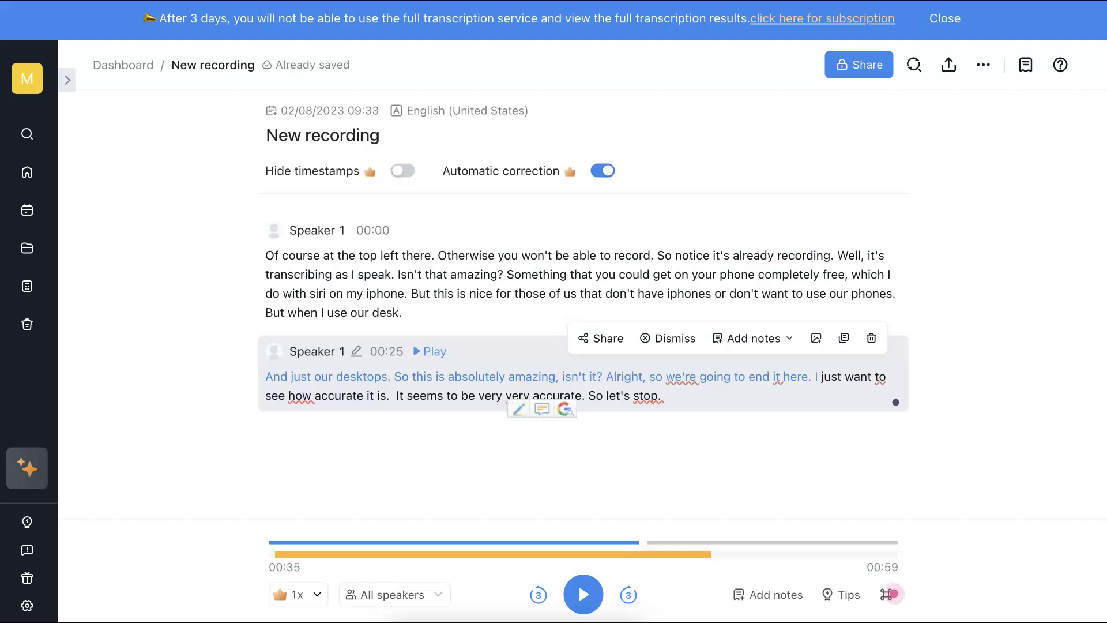
Step: Check the options for the word 'stop', finish editing, and delete the second paragraph
right_click(647, 395)
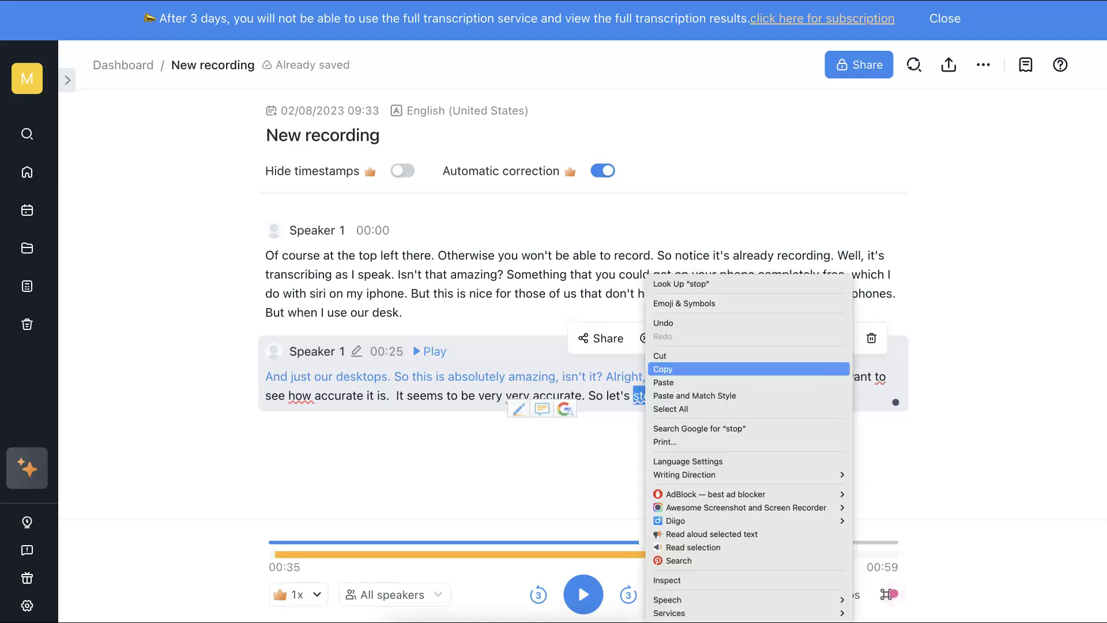
key("Escape")
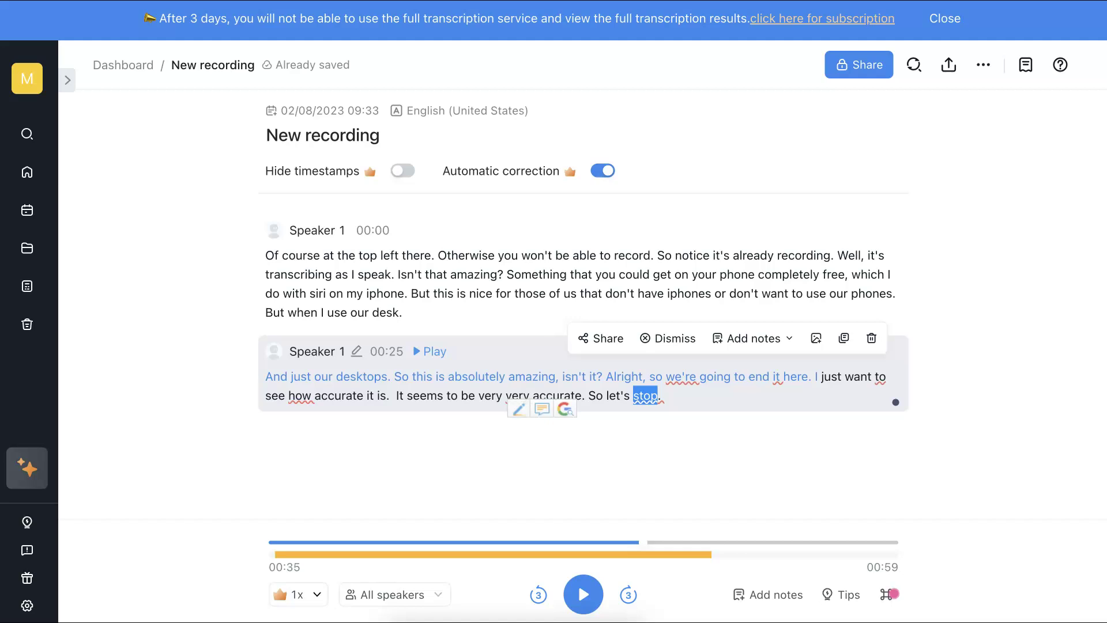
right_click(654, 396)
key("Escape")
left_click(654, 395)
left_click(670, 338)
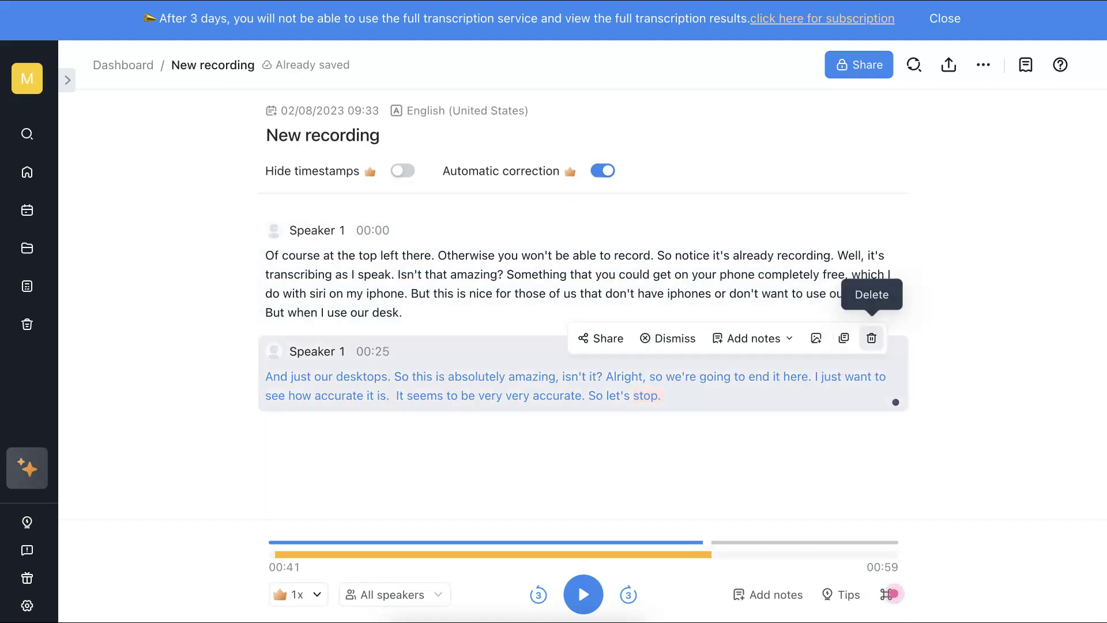
left_click(871, 338)
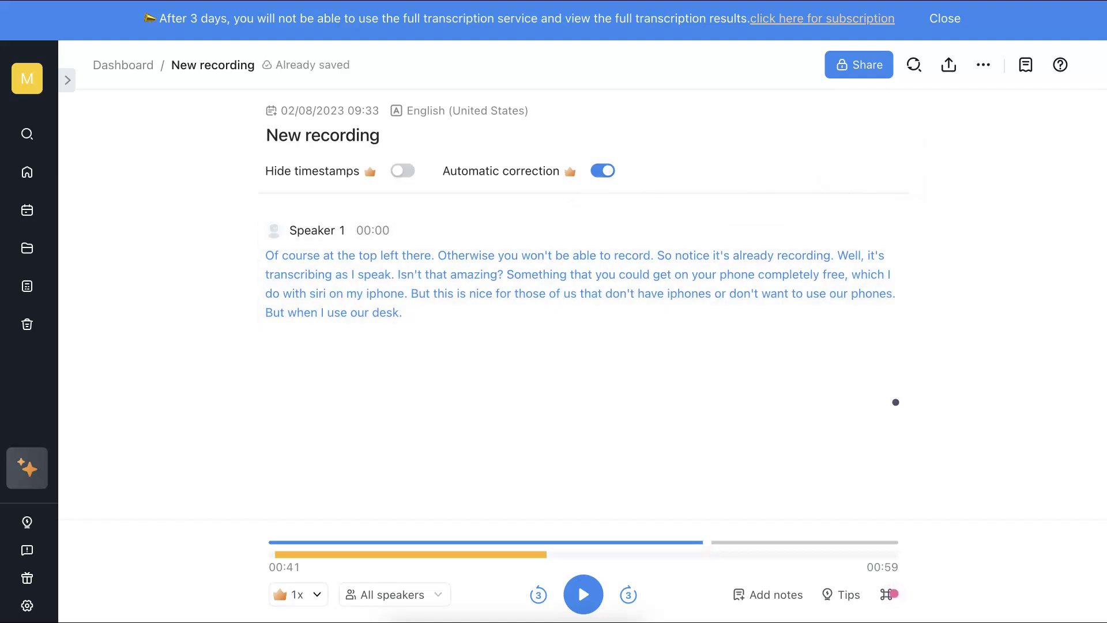
Step: Turn Hide timestamps on, off and on again, then cancel the Export dialog
left_click(402, 170)
left_click(404, 171)
left_click(407, 172)
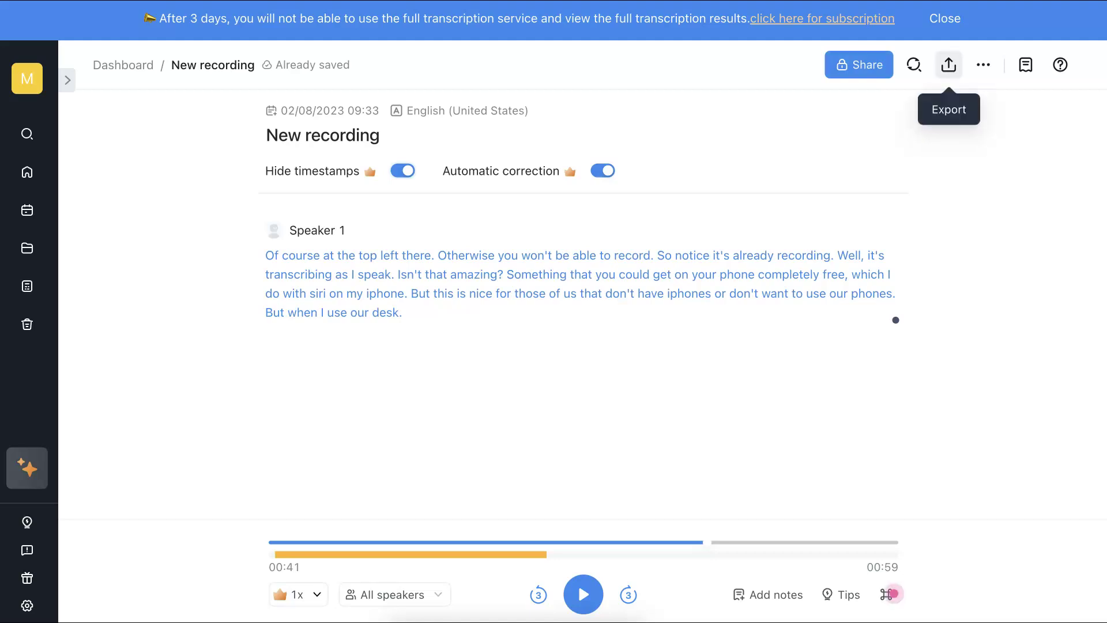
left_click(955, 65)
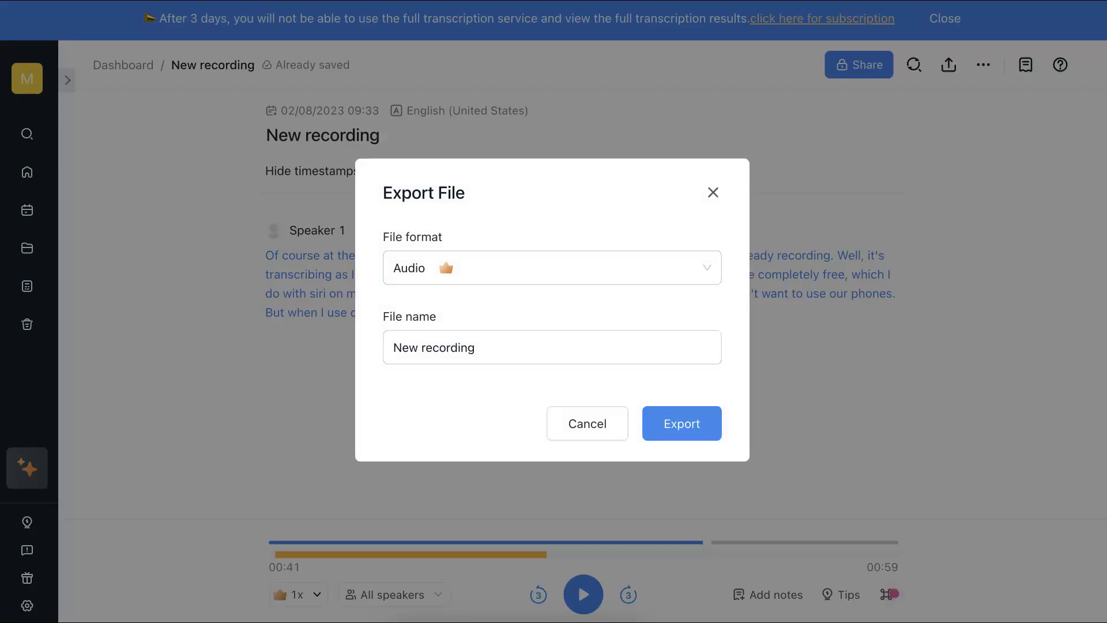
left_click(712, 192)
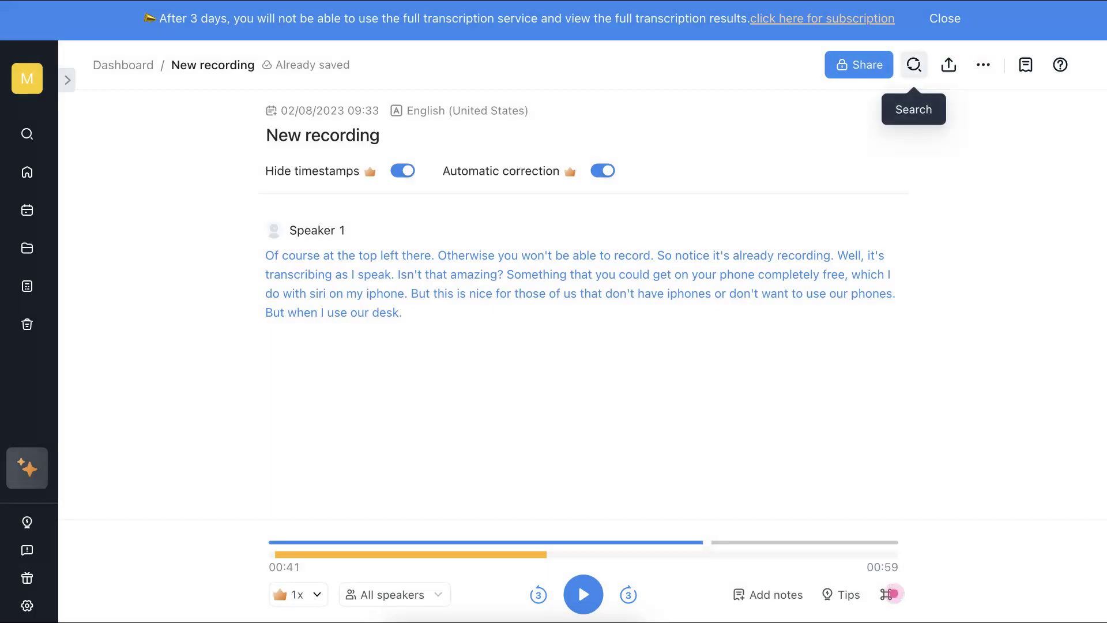
Step: Switch on 'Share transcript with link' and copy the share link
left_click(859, 71)
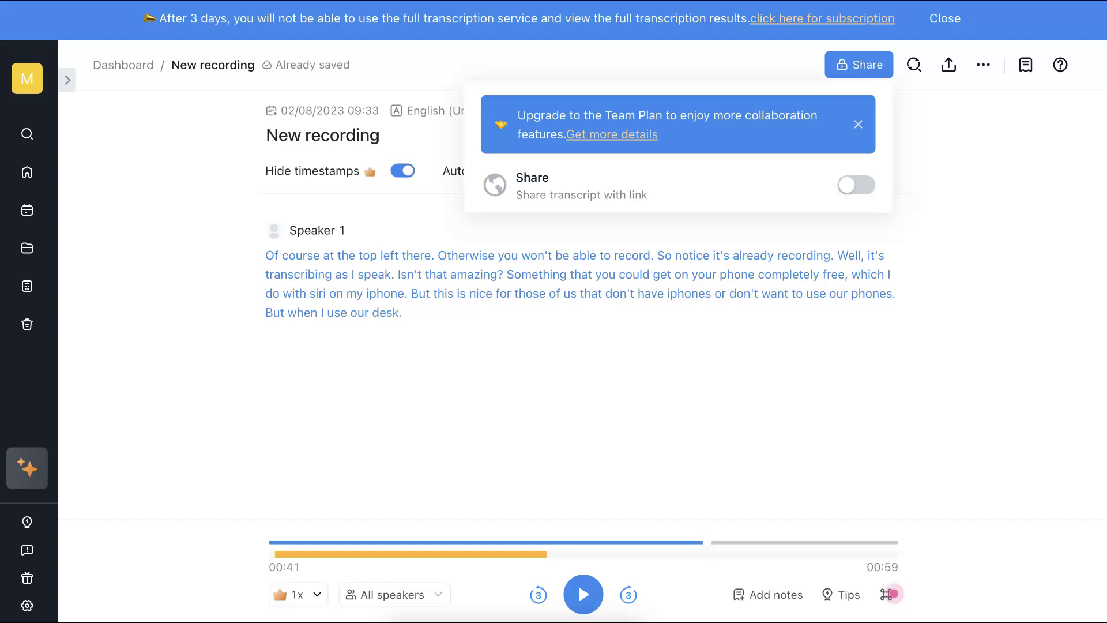
left_click(857, 185)
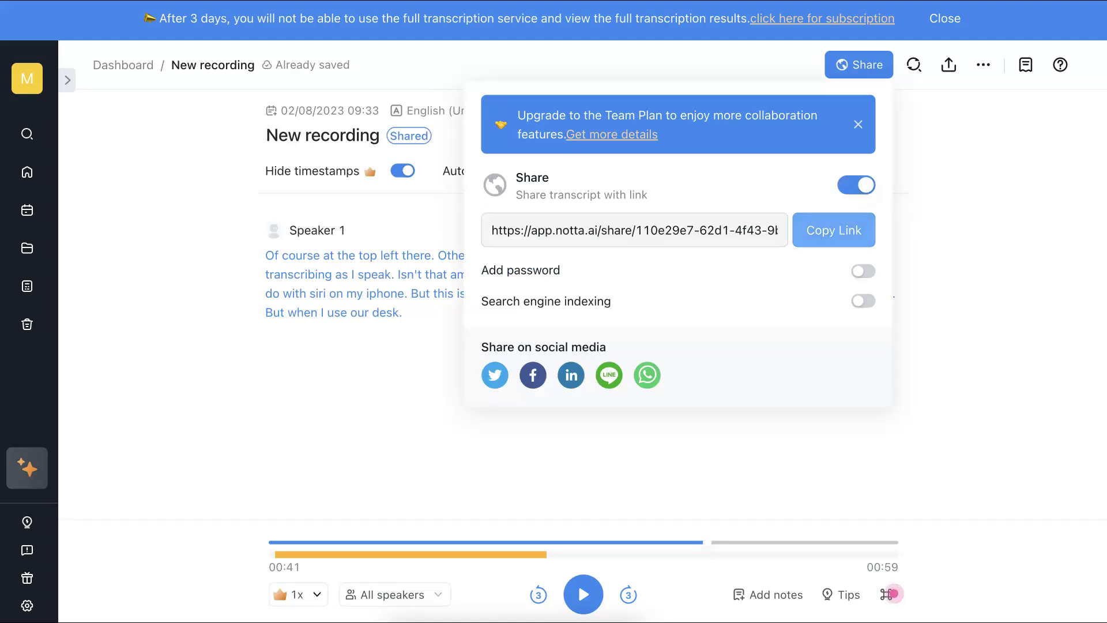
left_click(834, 230)
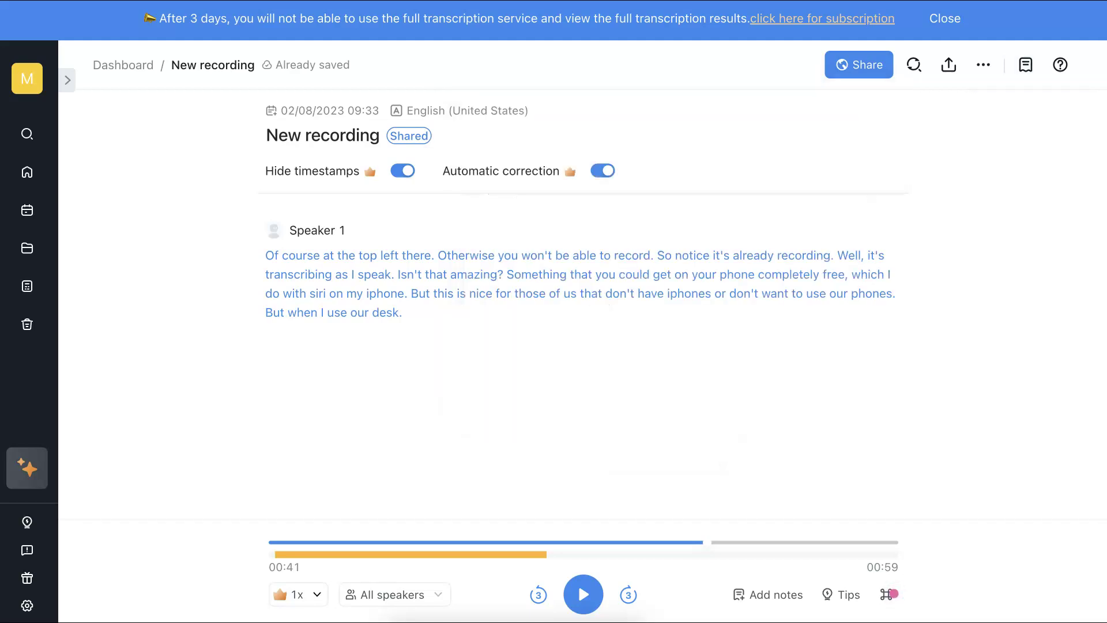
left_click(68, 80)
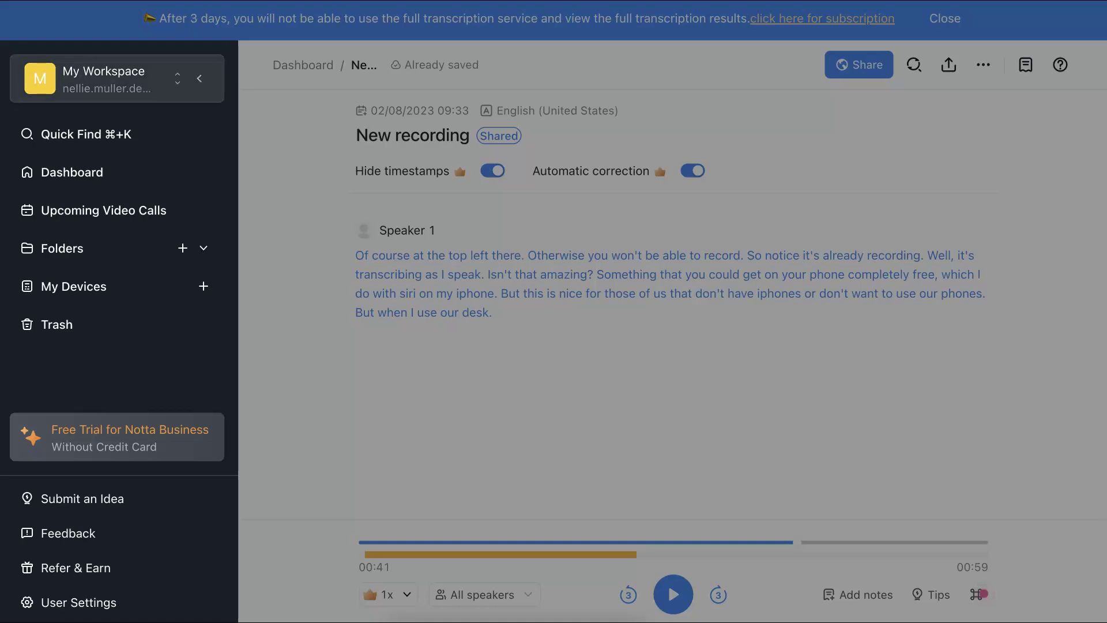
left_click(199, 78)
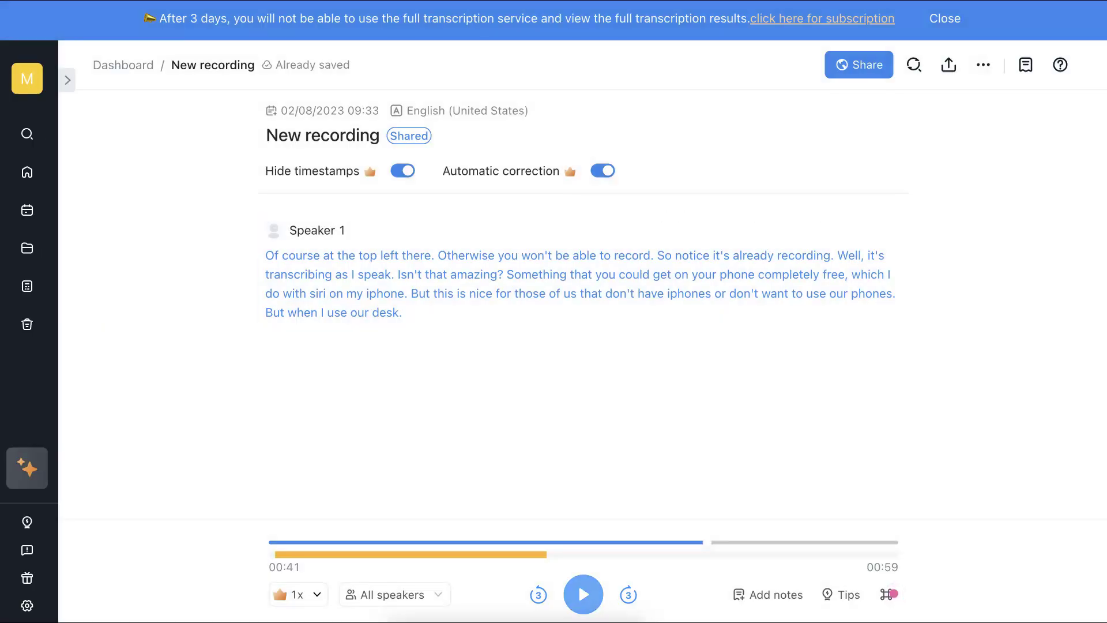
Step: Start playback with Space and pause it again at 51 seconds
key("space")
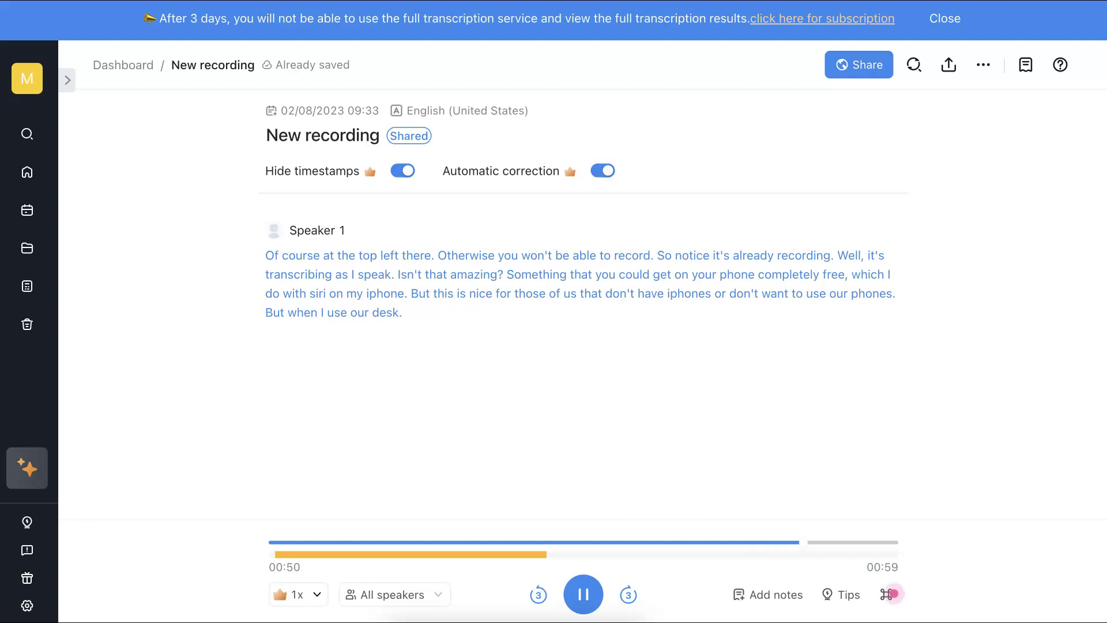
key("space")
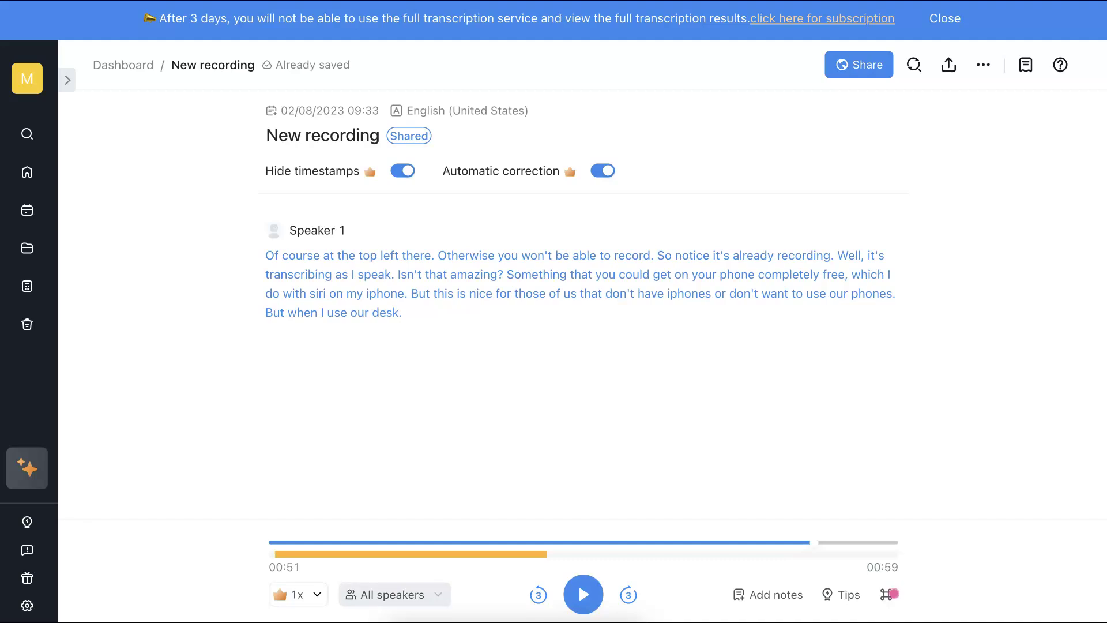
Step: Filter the transcript to Speaker 1 and play the recording through to 59 seconds
left_click(393, 594)
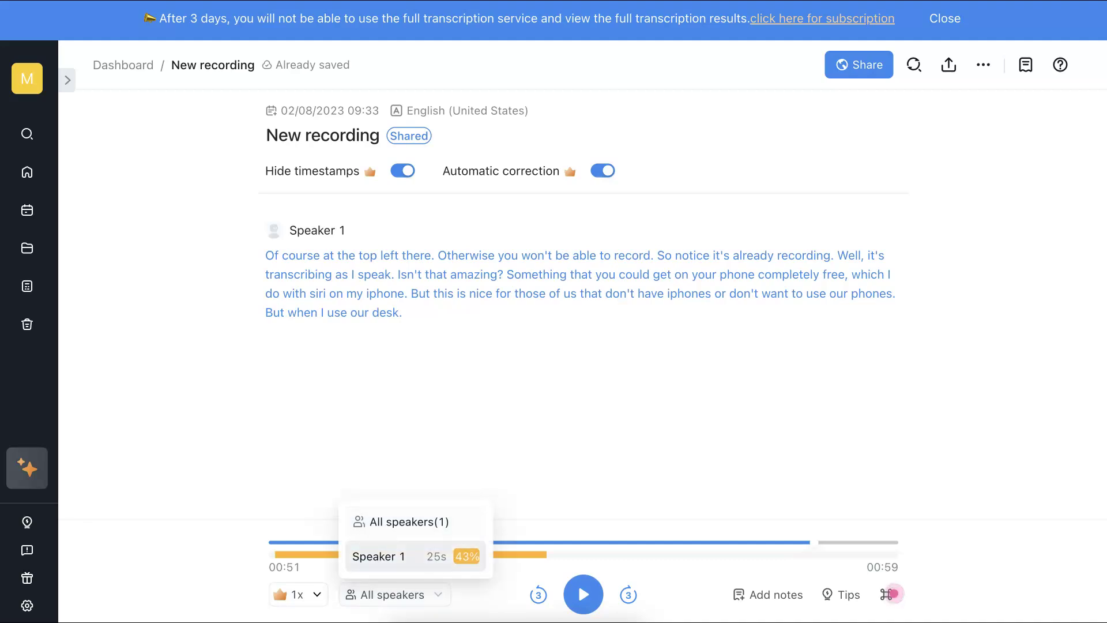
left_click(378, 557)
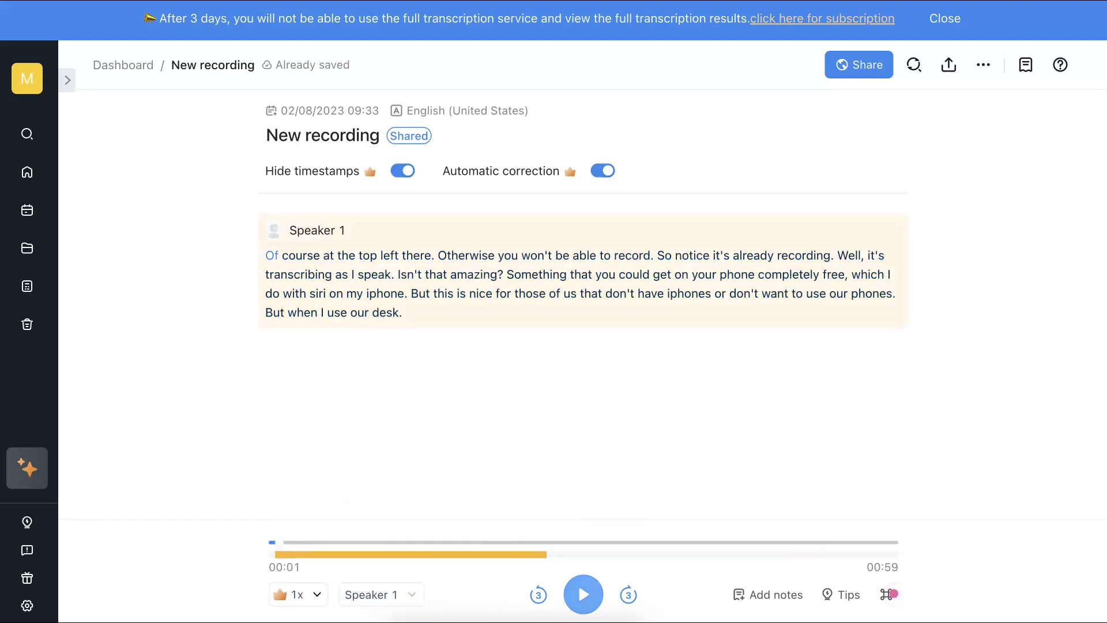
left_click(583, 594)
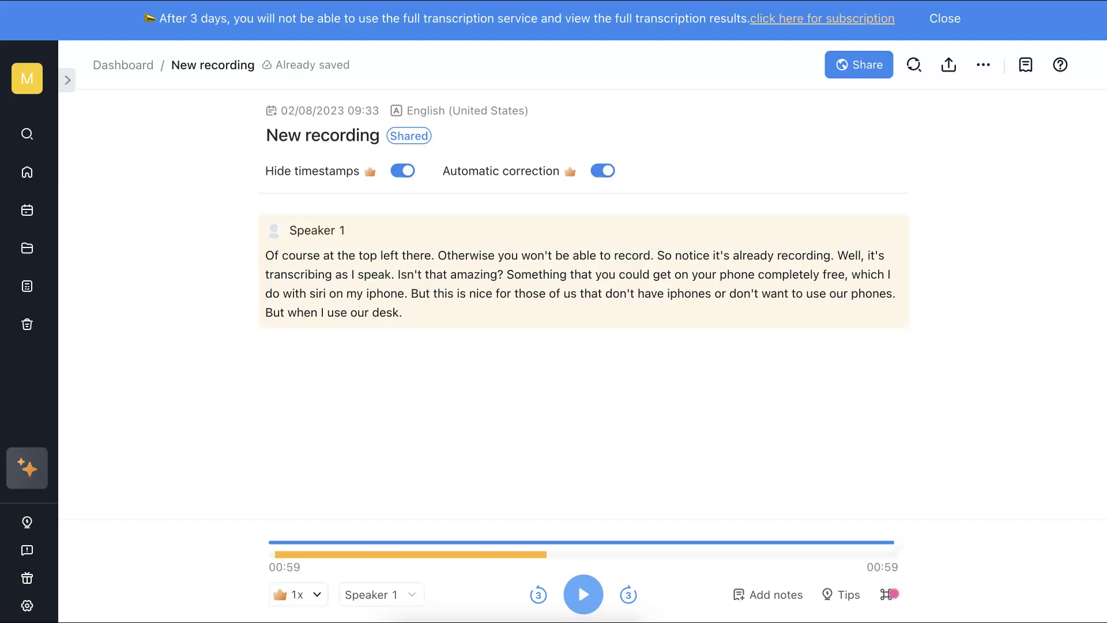
Step: In the last line, change 'when' to 'want', lowercase the 'B', and add a comma after 'phones'
left_click(359, 293)
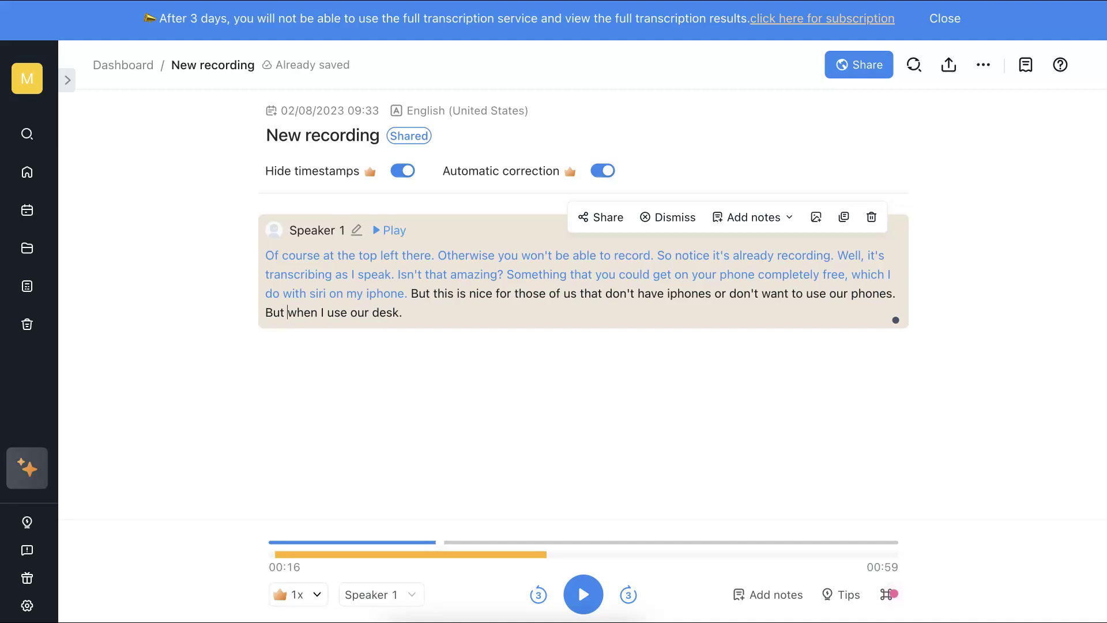
left_click_drag(288, 313, 317, 313)
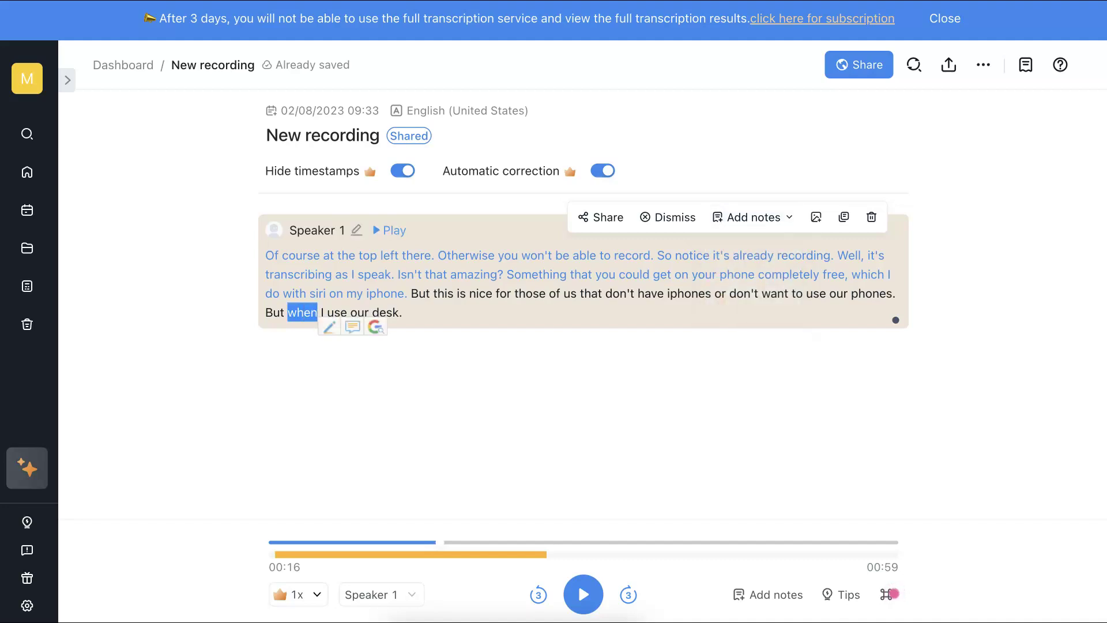
type("w")
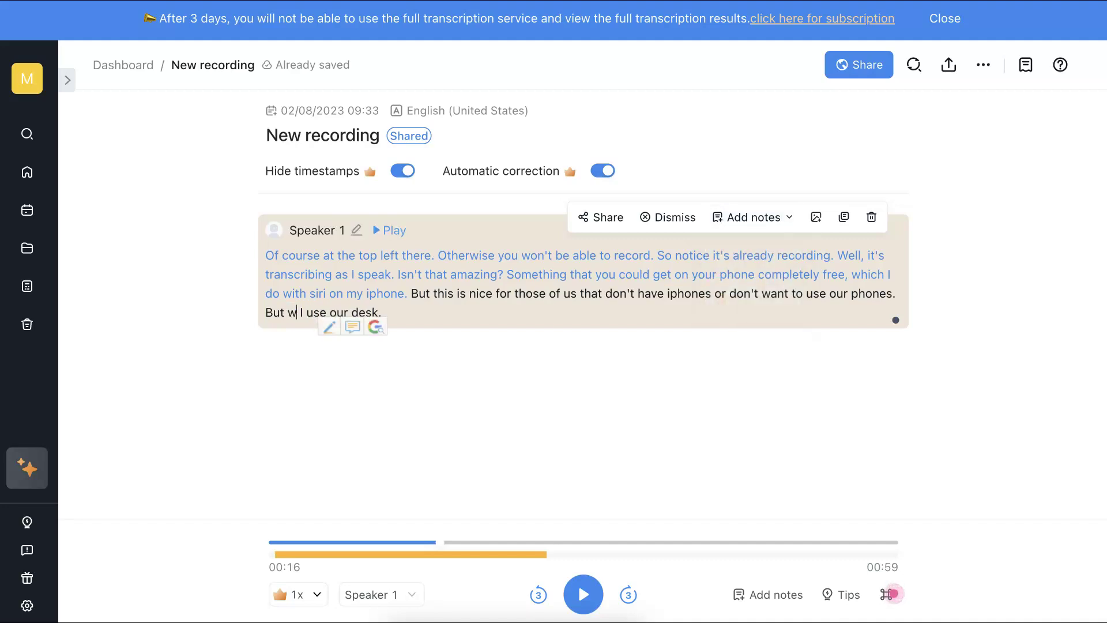
type("azm")
key("BackSpace")
key("BackSpace")
type("nt")
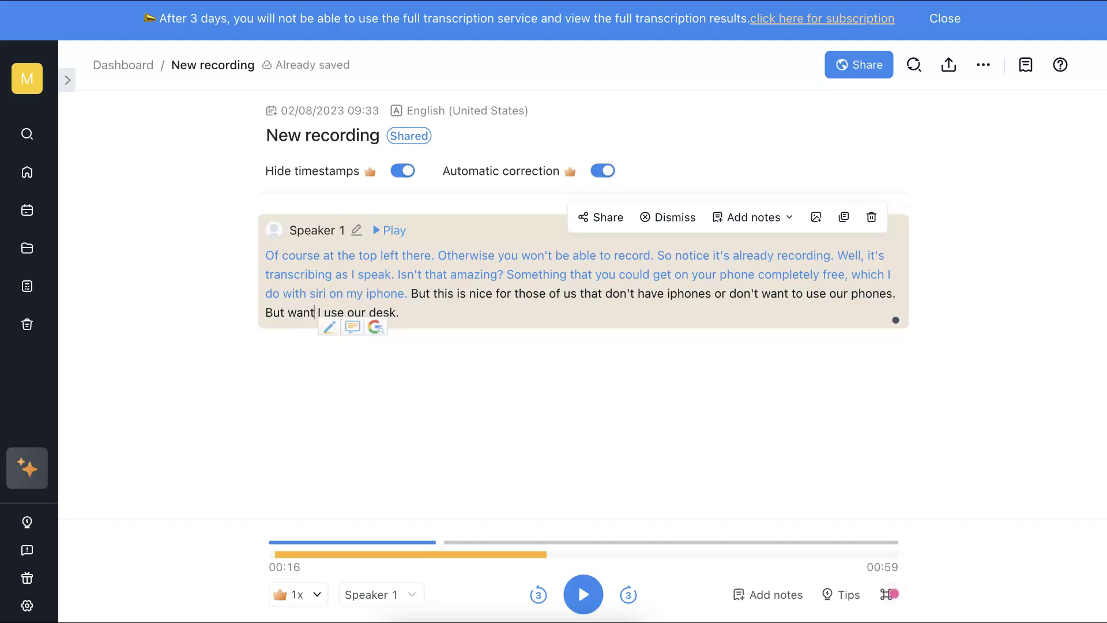
key("Home")
key("shift+Right")
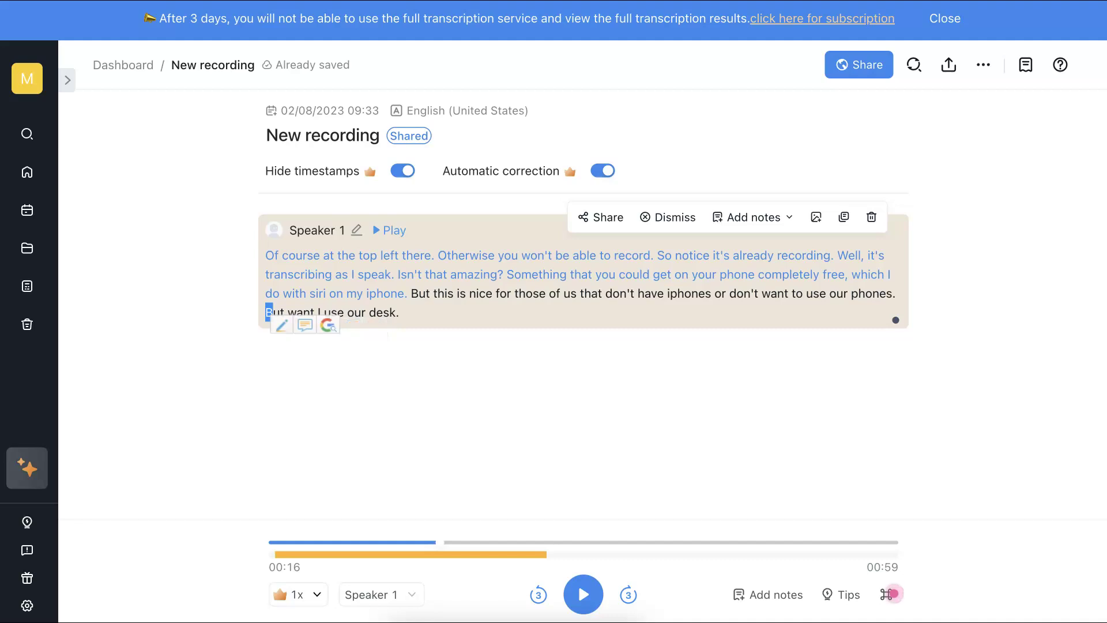
type("b")
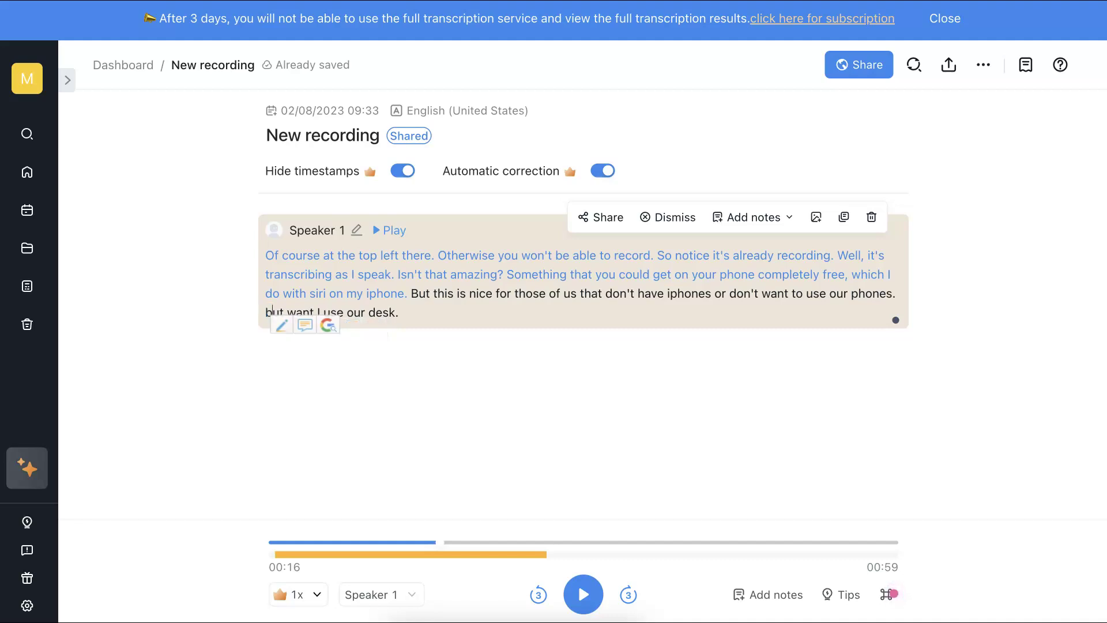
key("Left")
key("Left")
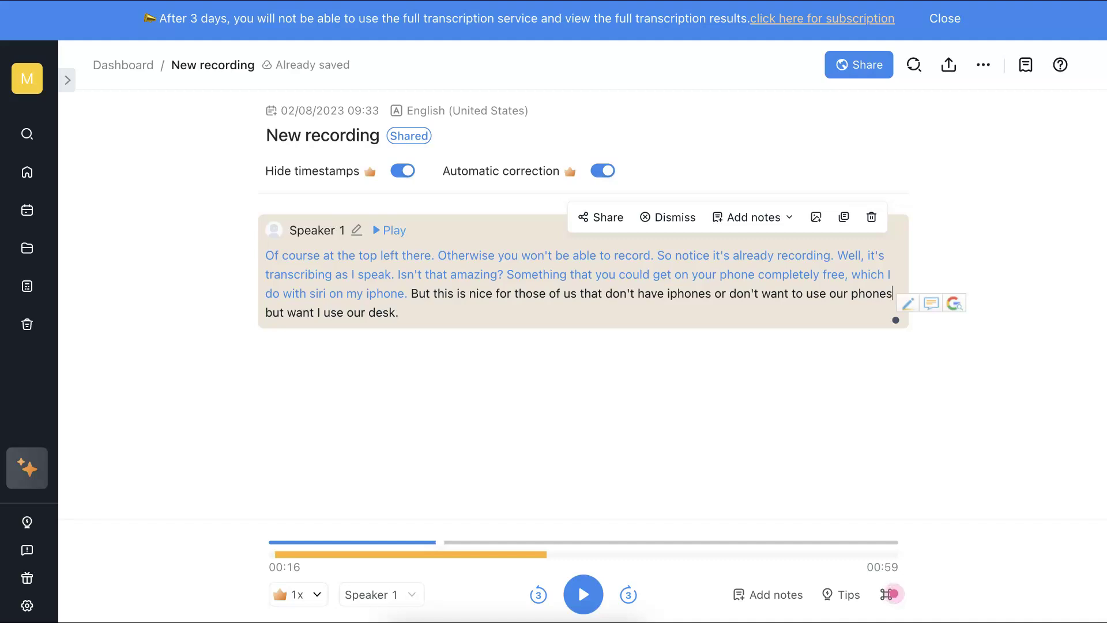
type(",")
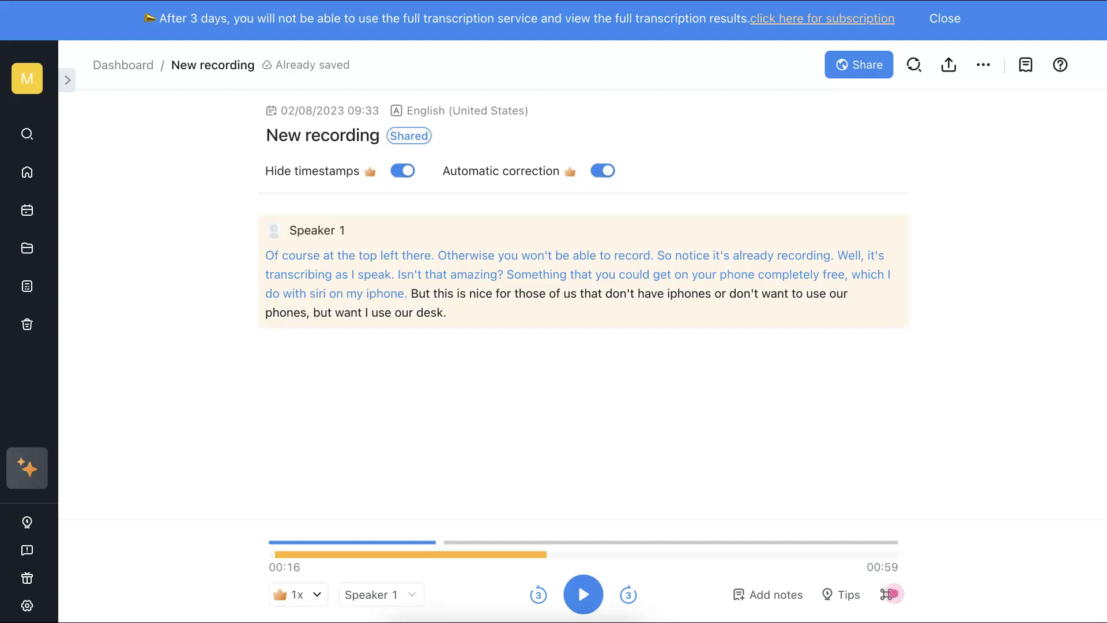
Step: Dismiss the blue subscription-expiry banner at the top of the transcript page
left_click(952, 19)
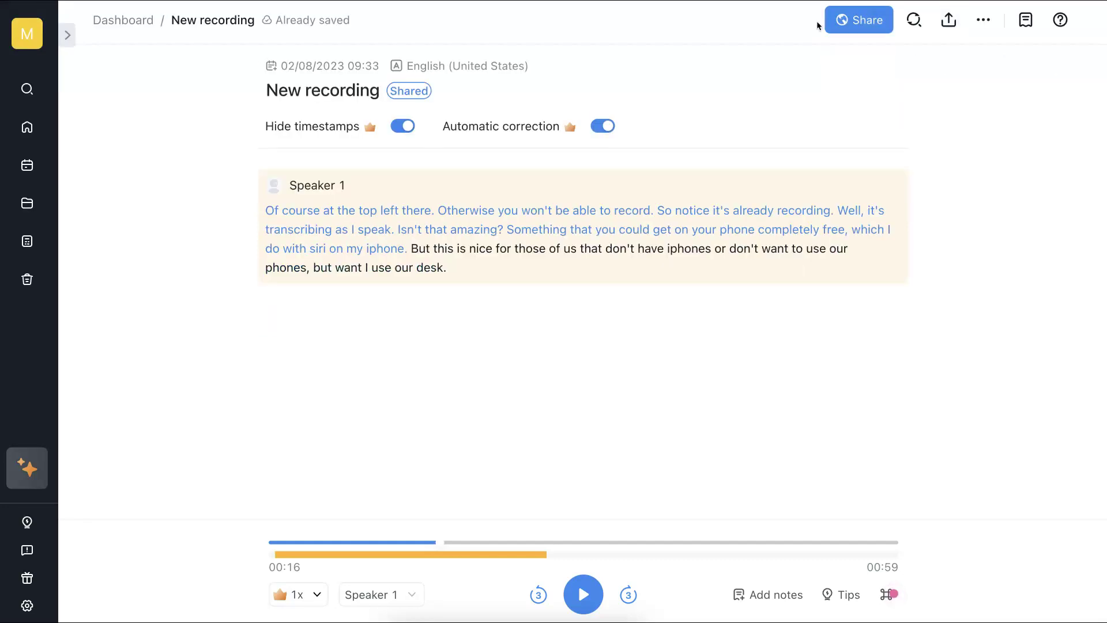